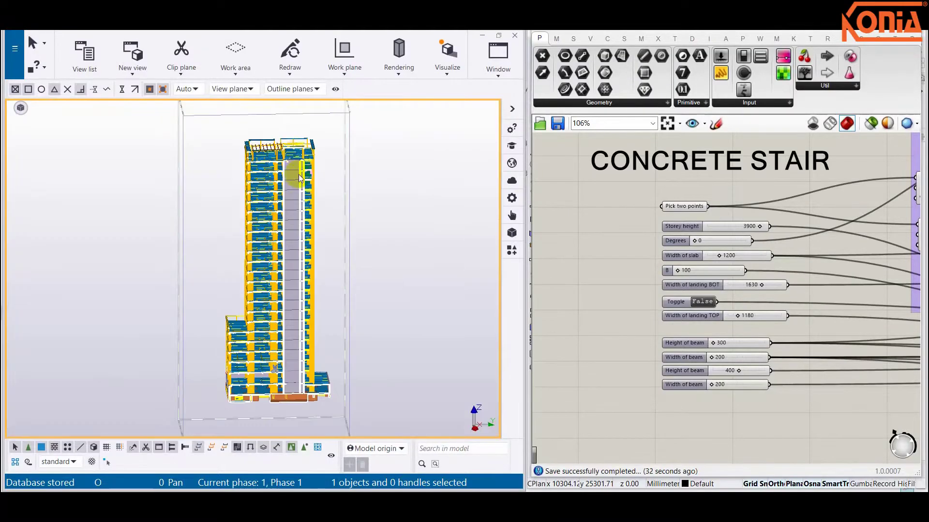
# Zoom into the tower core and switch to the View 1 - Plan +0.000 floor plan.
pyautogui.scroll(5, 284, 338)
pyautogui.scroll(-5, 284, 340)
pyautogui.scroll(5, 273, 319)
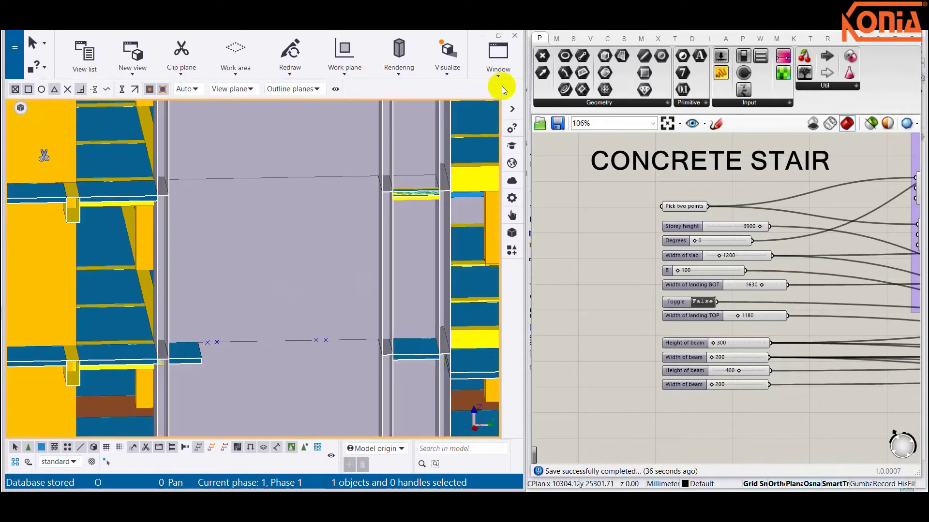
pyautogui.click(499, 73)
pyautogui.click(521, 195)
pyautogui.scroll(-3, 193, 220)
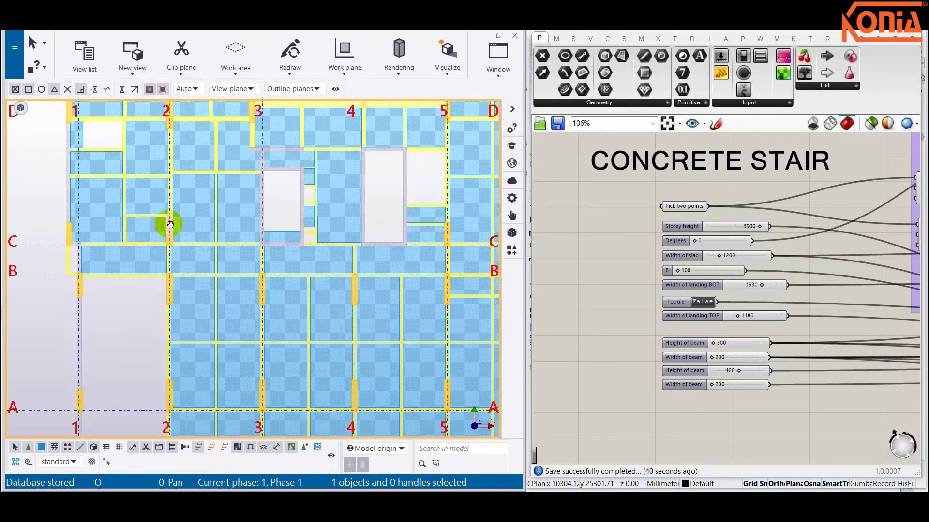
# Pick the stair start point on grid 3 and a 2500 end offset to generate the first flight.
pyautogui.scroll(2, 684, 208)
pyautogui.rightClick(683, 208)
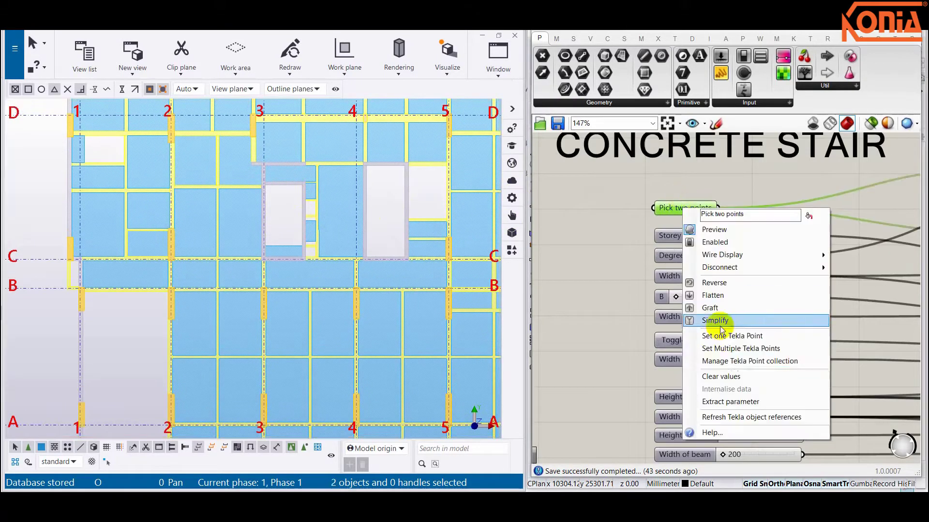
pyautogui.click(704, 350)
pyautogui.click(838, 114)
pyautogui.scroll(3, 261, 231)
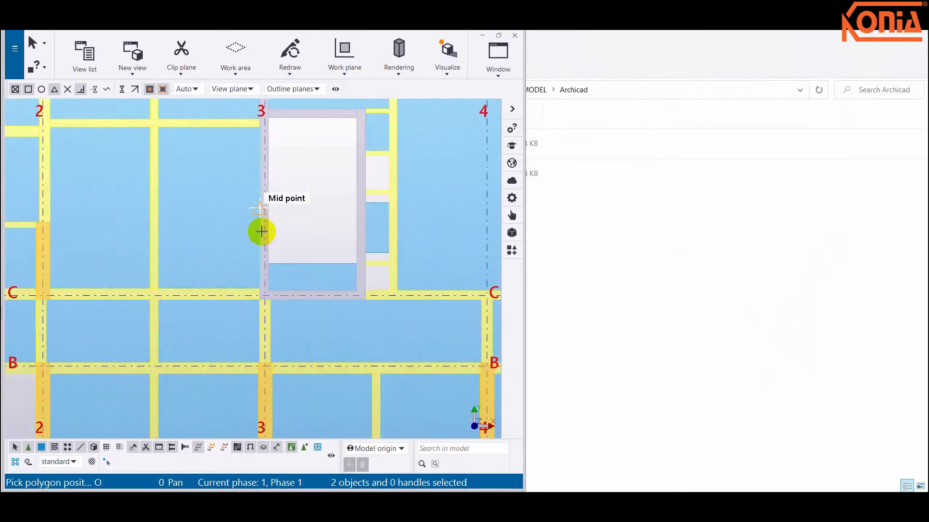
pyautogui.scroll(3, 261, 278)
pyautogui.scroll(-3, 255, 281)
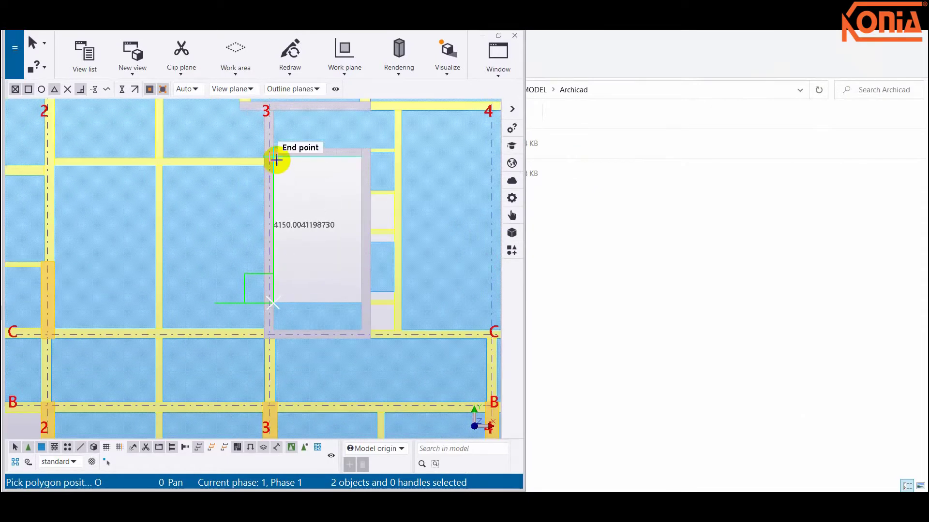
pyautogui.write('2500')
pyautogui.press('Return')
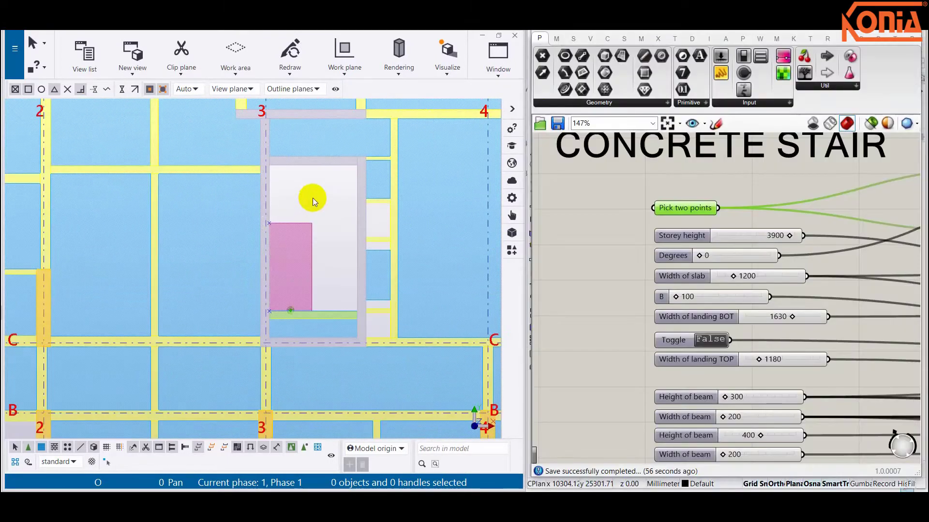
pyautogui.click(487, 71)
pyautogui.click(492, 173)
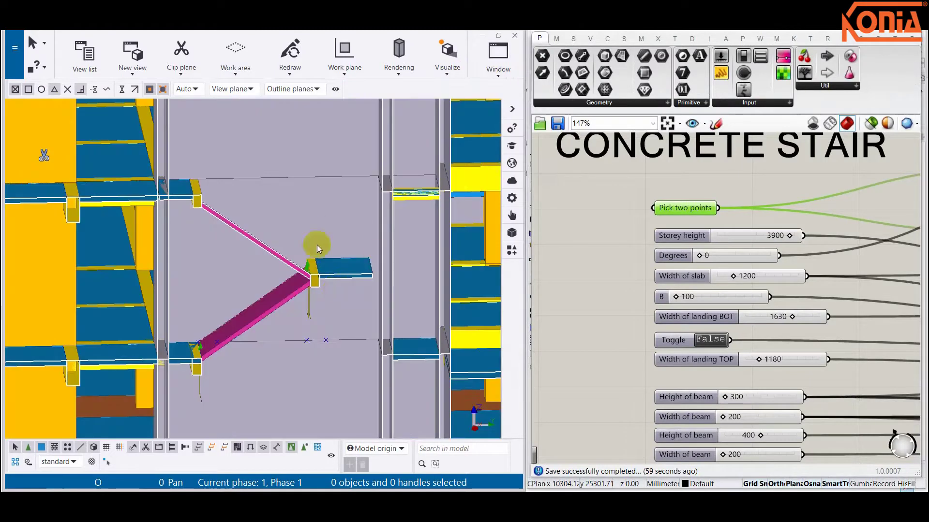
pyautogui.scroll(-3, 309, 280)
pyautogui.scroll(3, 298, 292)
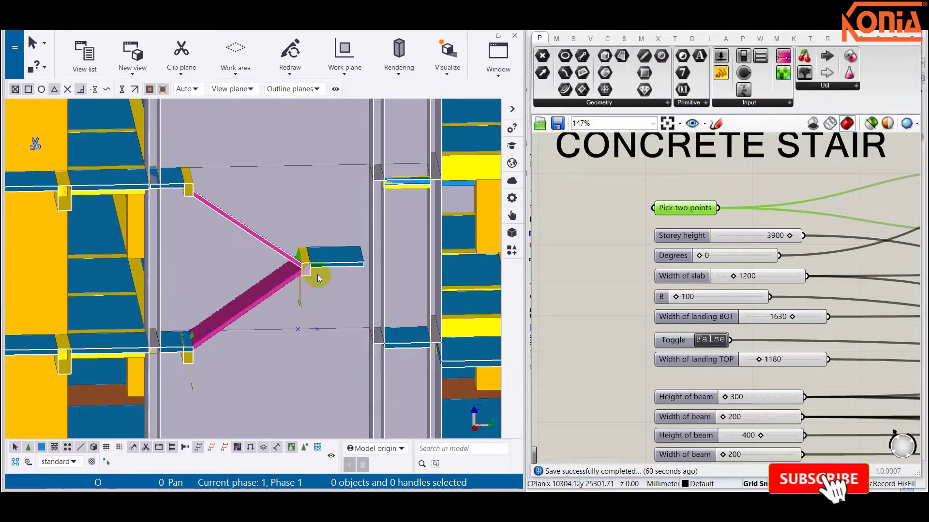
pyautogui.moveTo(249, 236)
pyautogui.keyDown('ctrl'); pyautogui.mouseDown(button='middle')
pyautogui.moveTo(342, 264)
pyautogui.moveTo(404, 252)
pyautogui.mouseUp(button='middle'); pyautogui.keyUp('ctrl')
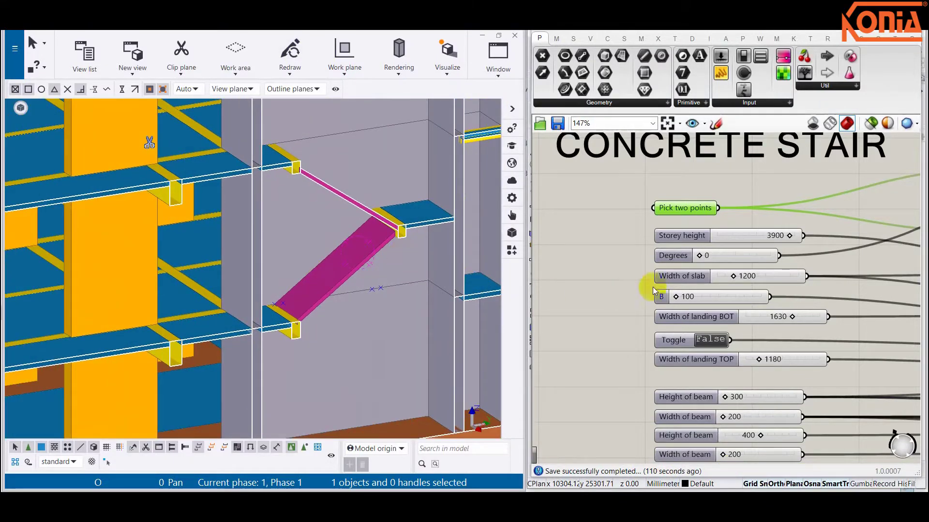
pyautogui.moveTo(68, 265); pyautogui.dragTo(155, 310, button='middle')
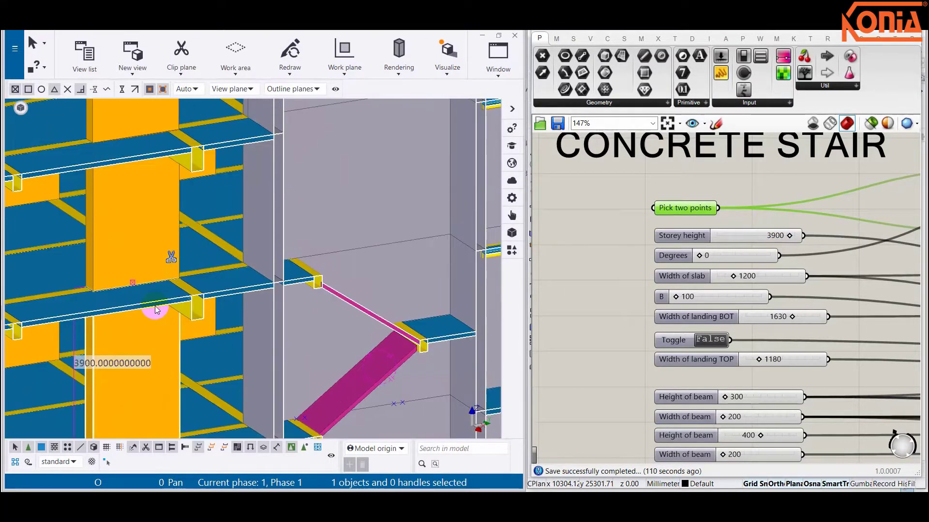
pyautogui.click(498, 55)
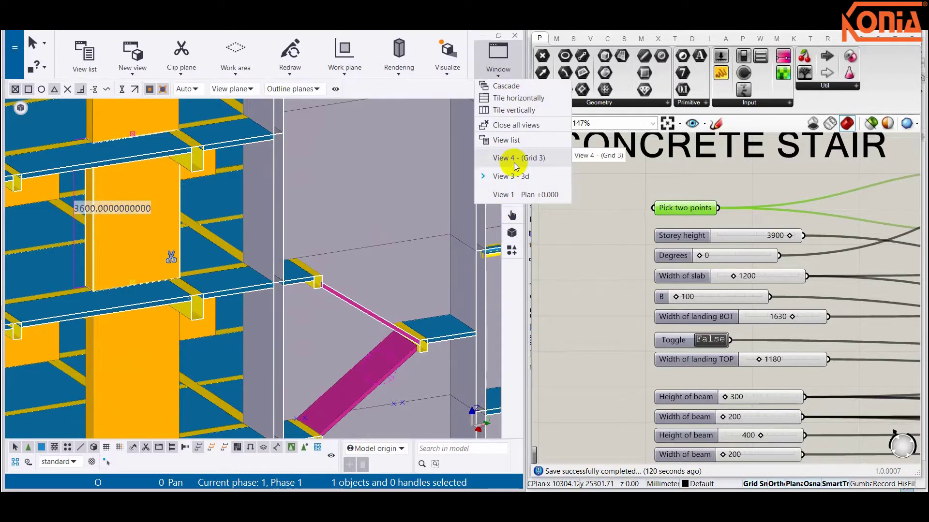
pyautogui.click(516, 160)
pyautogui.click(498, 56)
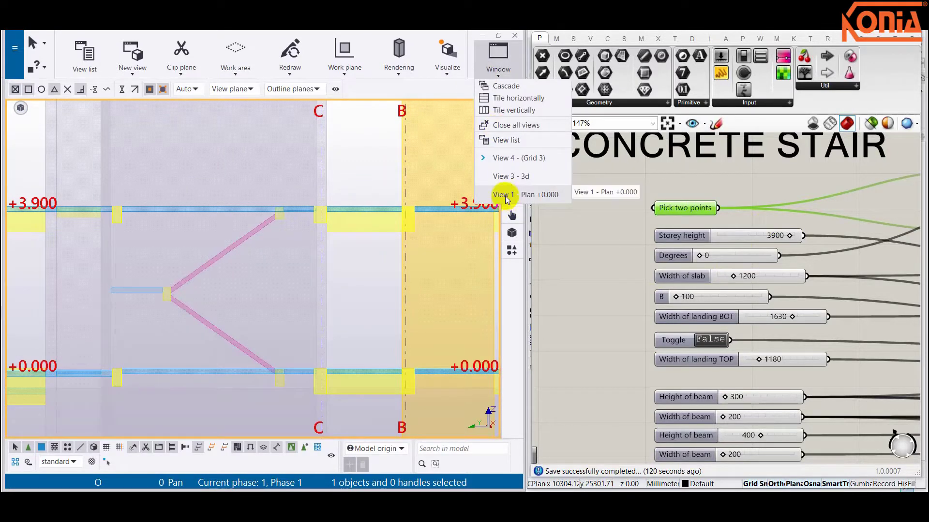
pyautogui.click(506, 196)
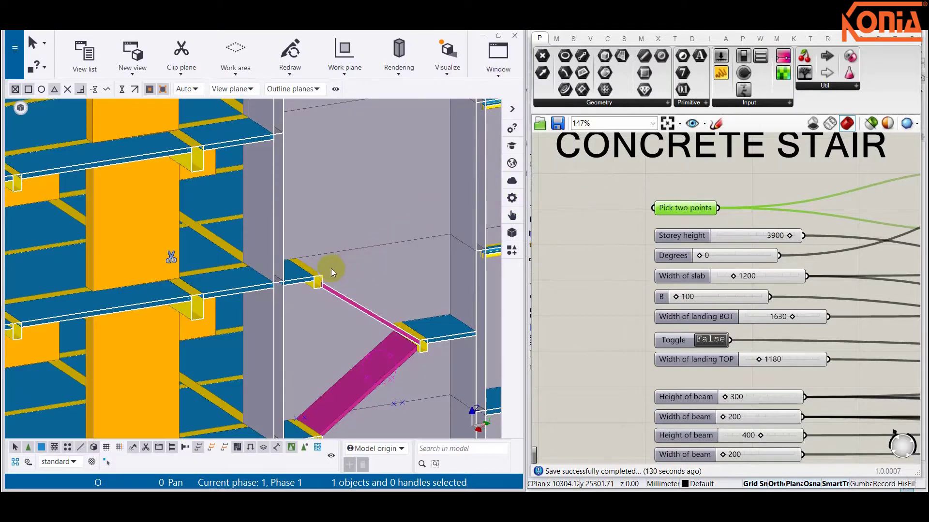
pyautogui.scroll(-2, 331, 269)
pyautogui.scroll(-3, 319, 272)
pyautogui.scroll(2, 310, 262)
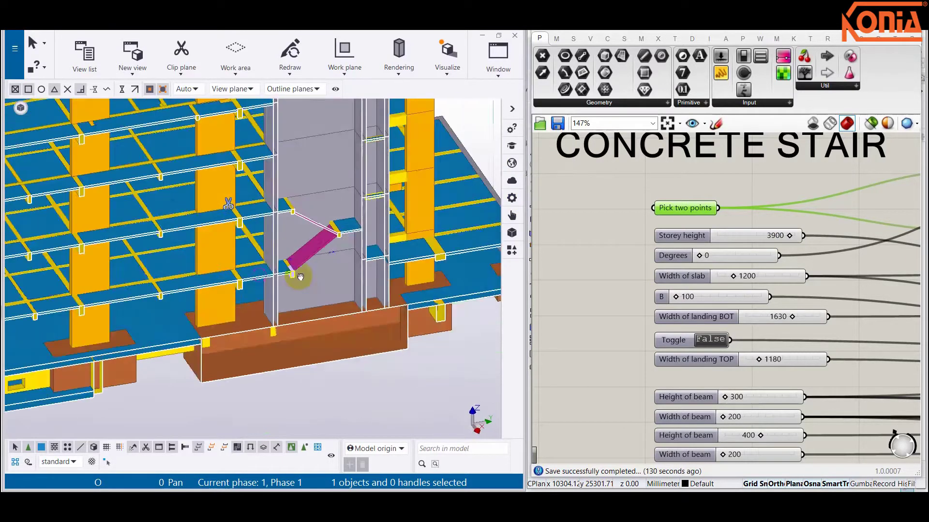
pyautogui.scroll(2, 314, 271)
pyautogui.scroll(2, 331, 313)
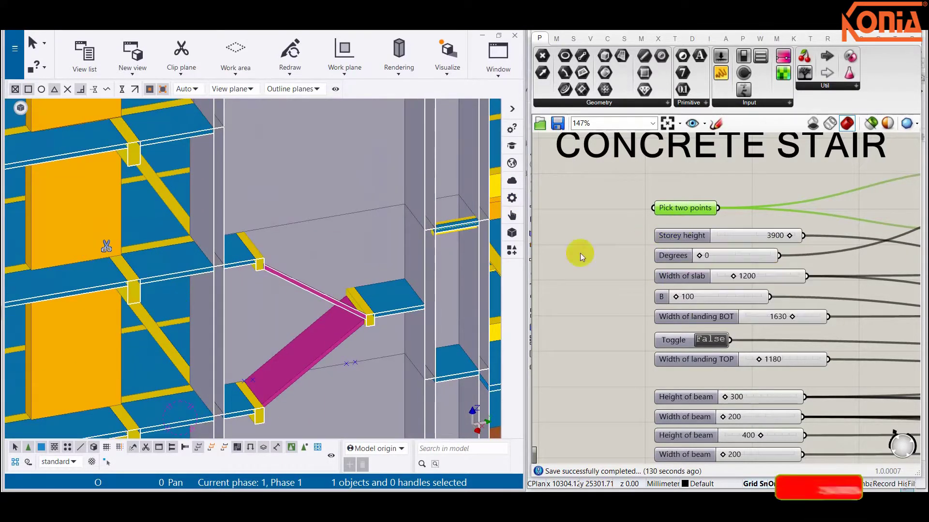
pyautogui.click(611, 268)
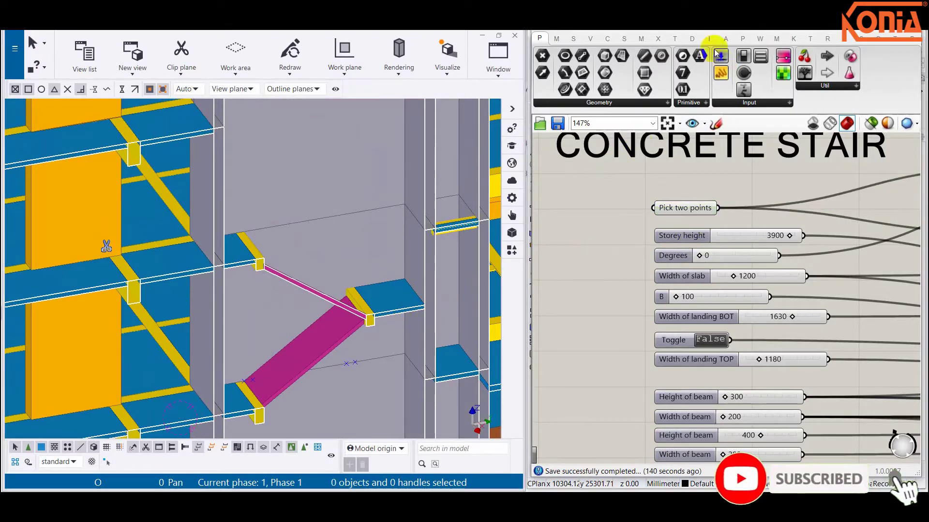
# Set the stair definition's Boolean Toggle to True and pan to the lower landing.
pyautogui.click(712, 64)
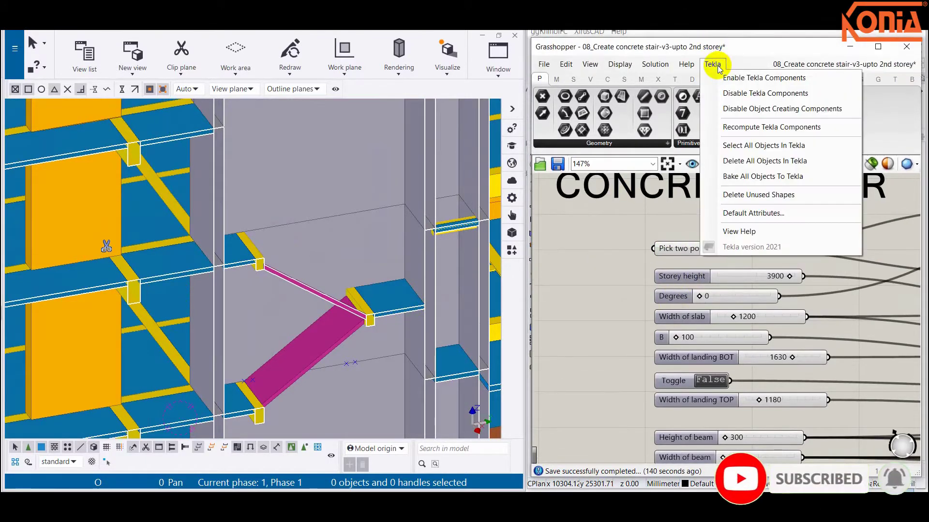
pyautogui.click(748, 177)
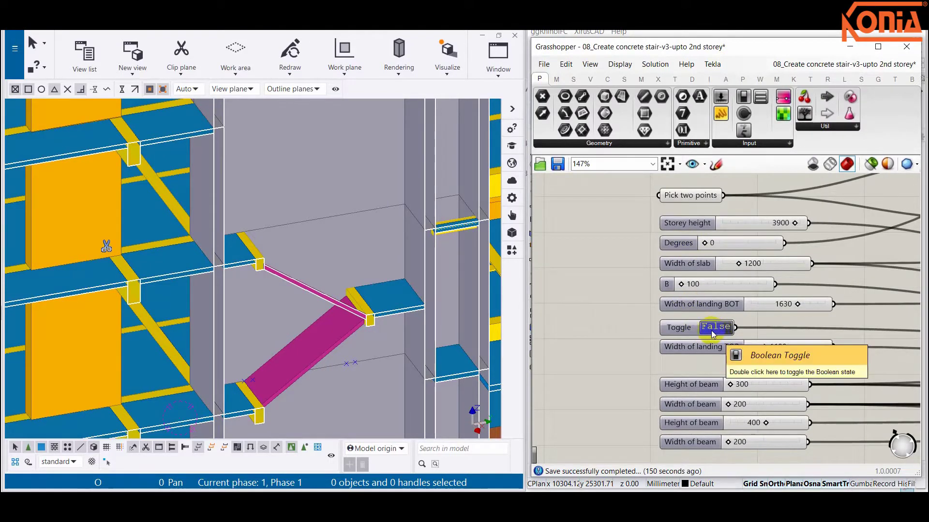
pyautogui.rightClick(696, 195)
pyautogui.click(725, 366)
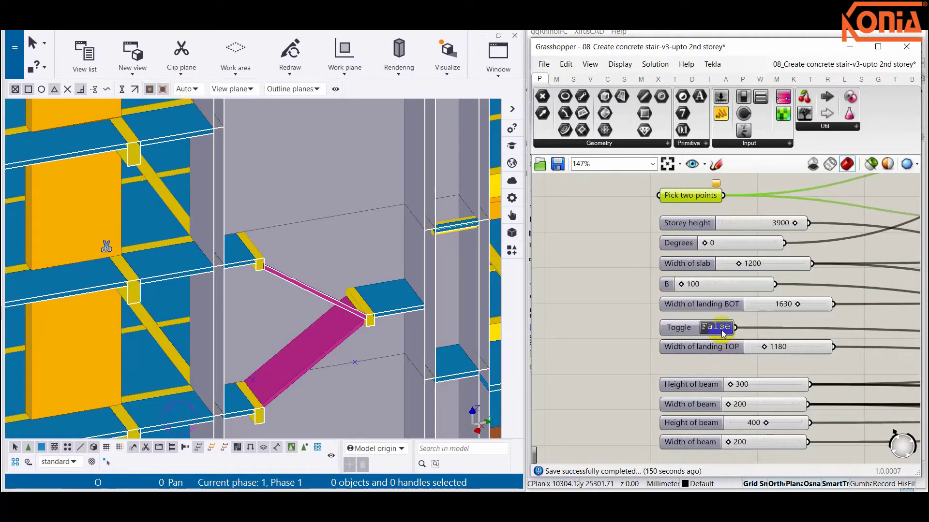
pyautogui.moveTo(254, 433); pyautogui.dragTo(275, 372, button='middle')
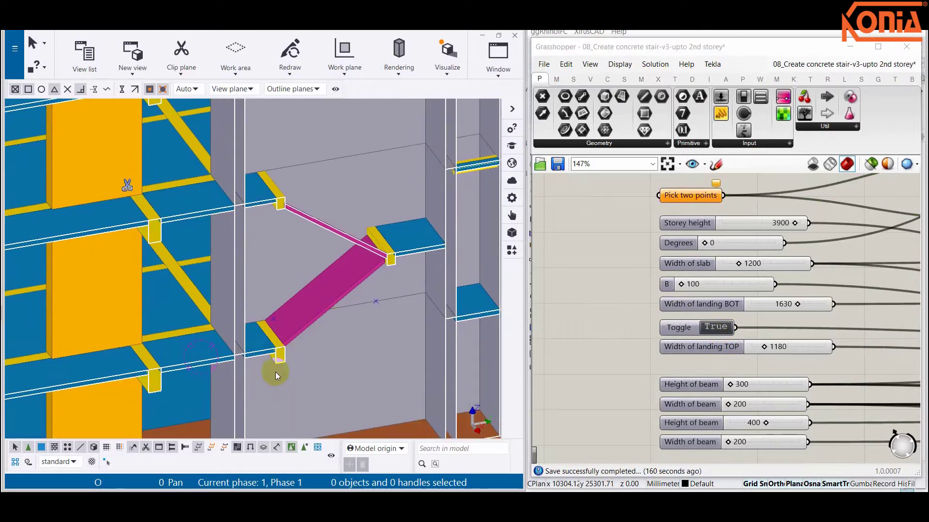
# Pick new stair points at the upper storey's slab edge, entering 2500 for the end point.
pyautogui.rightClick(691, 196)
pyautogui.click(716, 353)
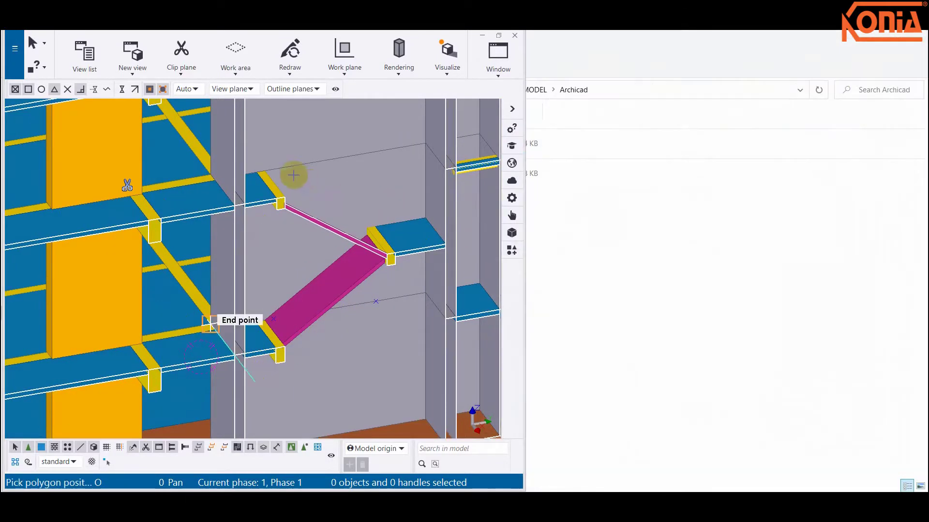
pyautogui.scroll(5, 281, 189)
pyautogui.moveTo(333, 187); pyautogui.dragTo(256, 216, button='middle')
pyautogui.scroll(-3, 203, 251)
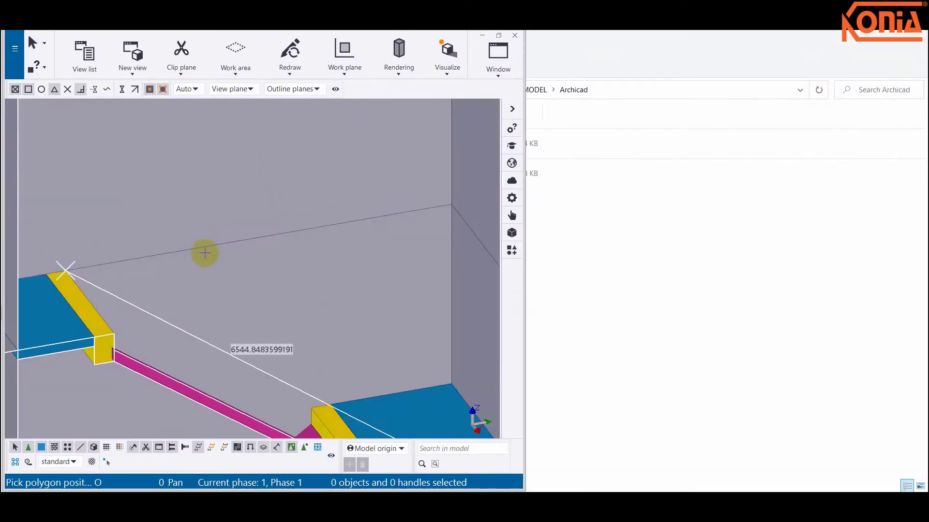
pyautogui.write('2500')
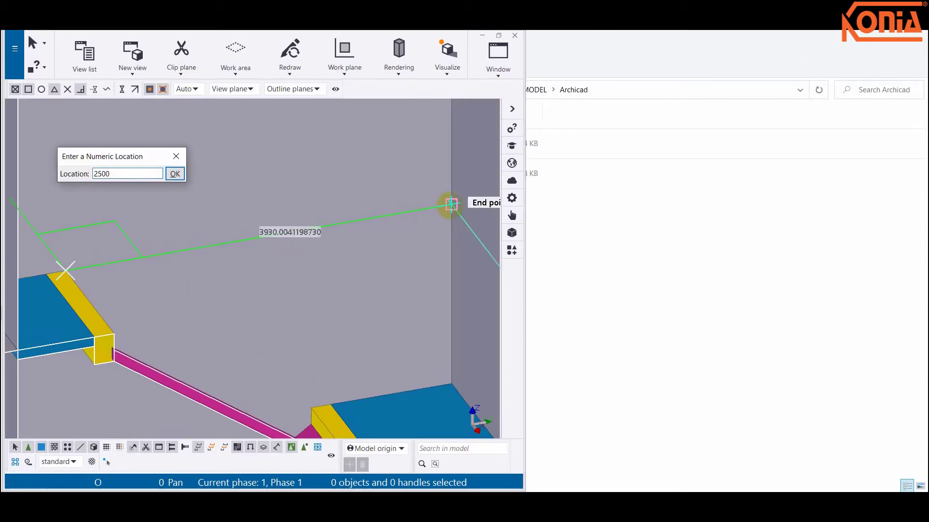
pyautogui.press('Return')
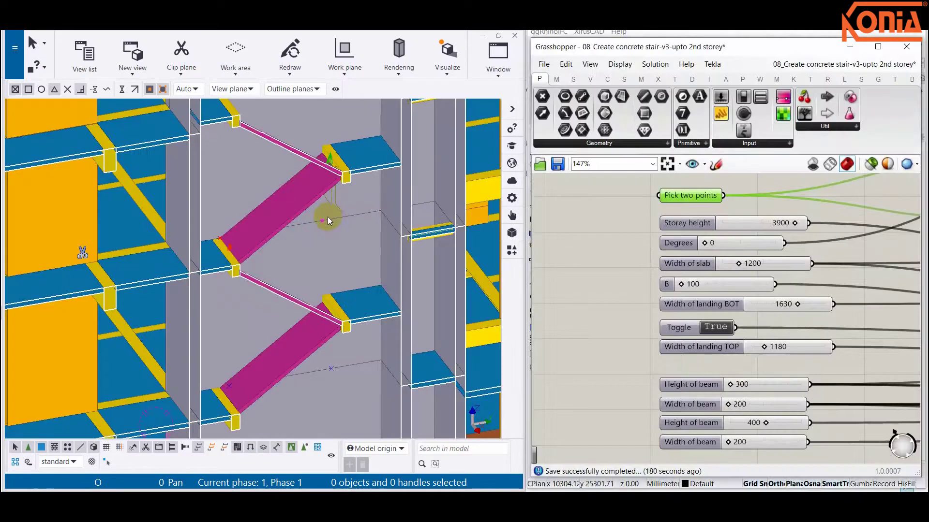
# Lower the storey height to 3600 and inspect the regenerated stair in the model.
pyautogui.click(749, 228)
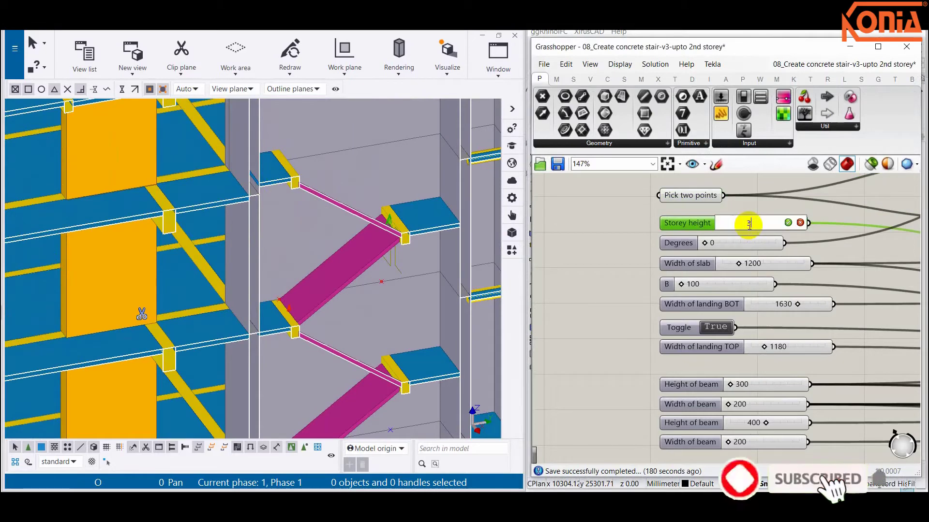
pyautogui.write('600')
pyautogui.click(149, 215)
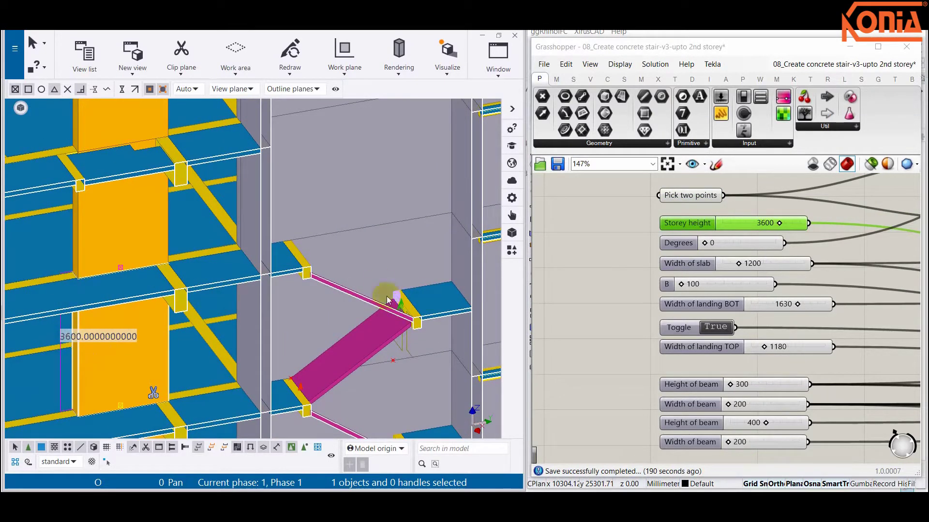
pyautogui.scroll(5, 387, 299)
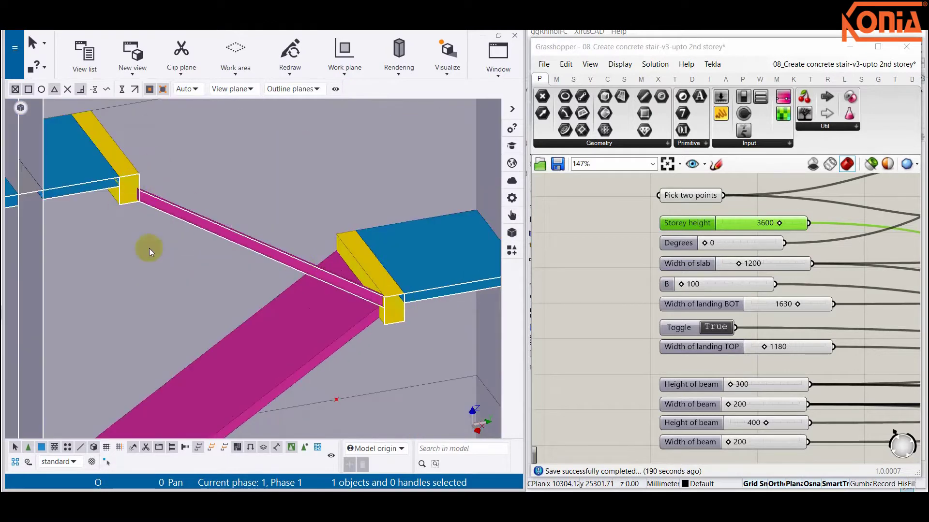
pyautogui.scroll(-5, 149, 248)
pyautogui.scroll(-5, 257, 283)
pyautogui.rightClick(383, 199)
pyautogui.click(425, 309)
pyautogui.scroll(5, 257, 264)
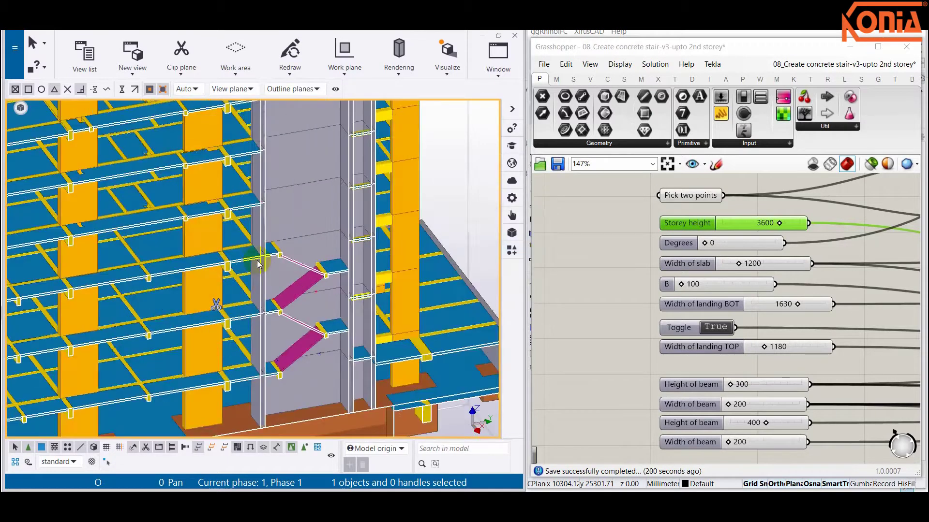
pyautogui.scroll(3, 258, 263)
# Bake all generated stair objects from Grasshopper into Tekla.
pyautogui.click(712, 64)
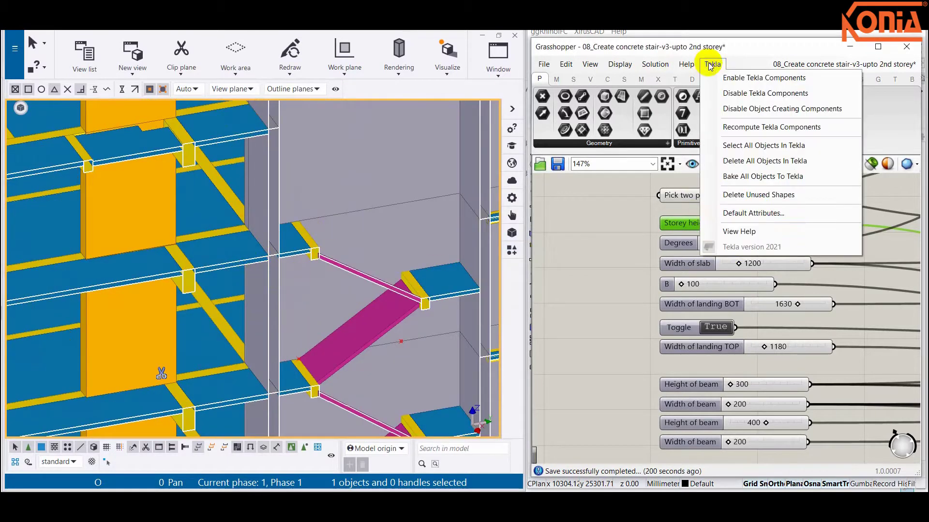
pyautogui.click(761, 177)
pyautogui.scroll(5, 320, 327)
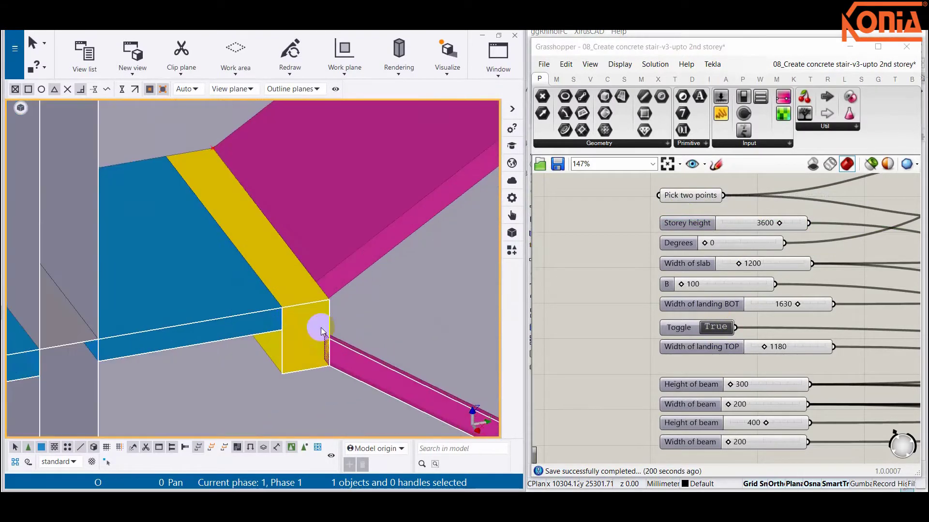
pyautogui.scroll(-5, 278, 286)
pyautogui.scroll(-3, 278, 286)
pyautogui.scroll(5, 326, 257)
pyautogui.scroll(-5, 326, 257)
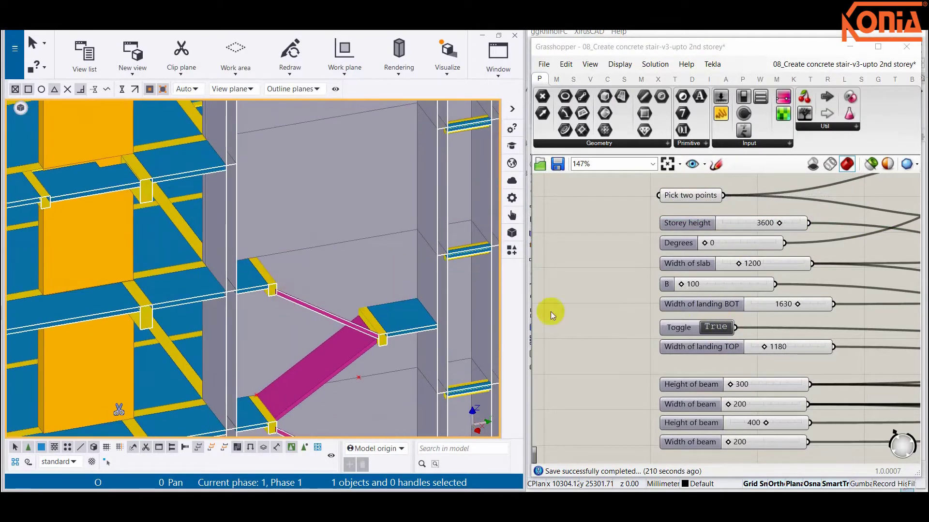
pyautogui.click(745, 224)
# Clear the old points, set storey height 3300, and pick new points with a 2000 offset.
pyautogui.rightClick(716, 196)
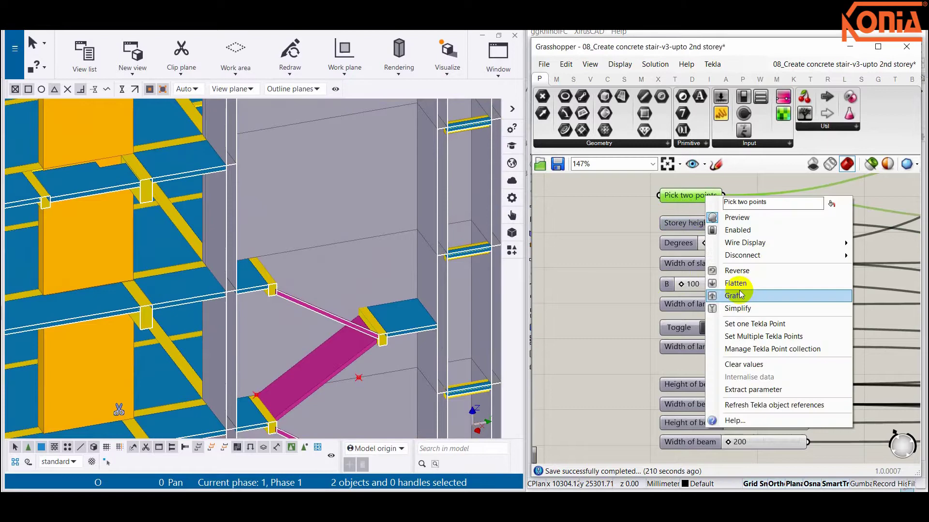
pyautogui.click(754, 360)
pyautogui.press('Return')
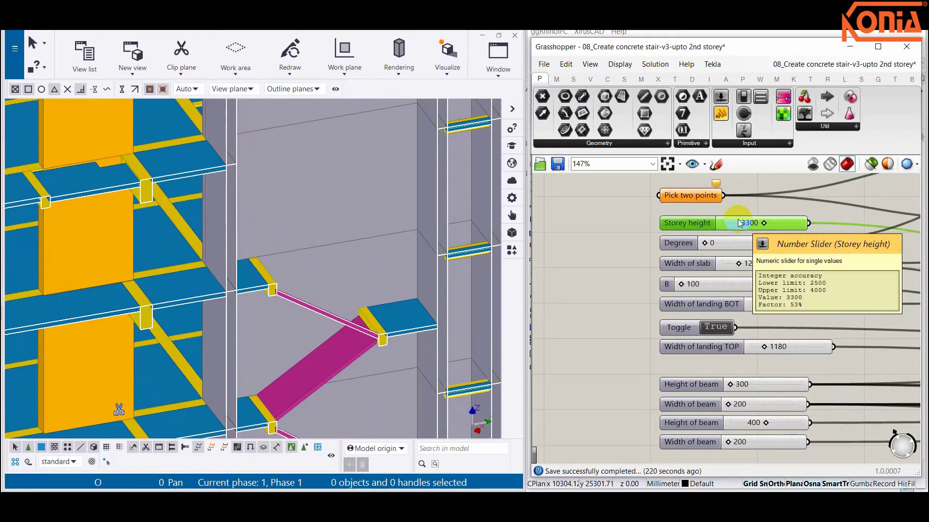
pyautogui.rightClick(691, 195)
pyautogui.click(726, 359)
pyautogui.scroll(5, 261, 252)
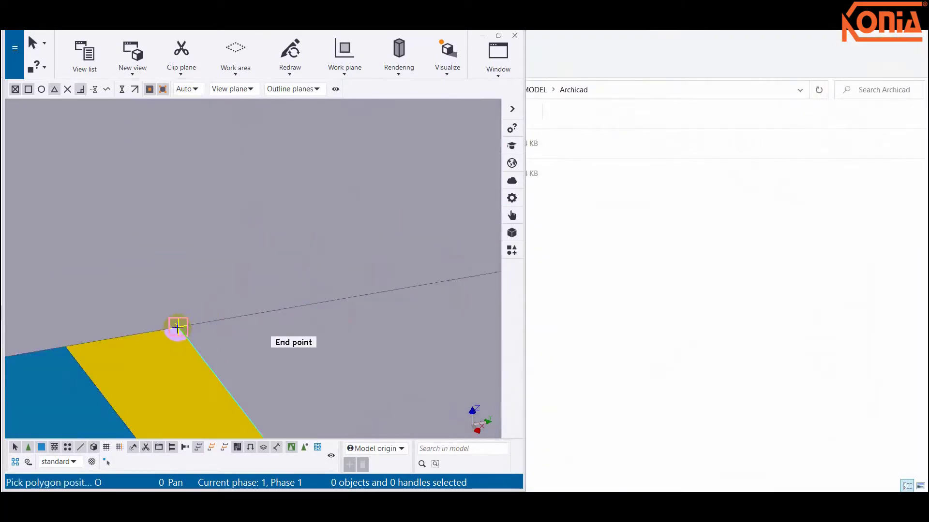
pyautogui.click(194, 322)
pyautogui.scroll(-2, 291, 310)
pyautogui.scroll(3, 309, 310)
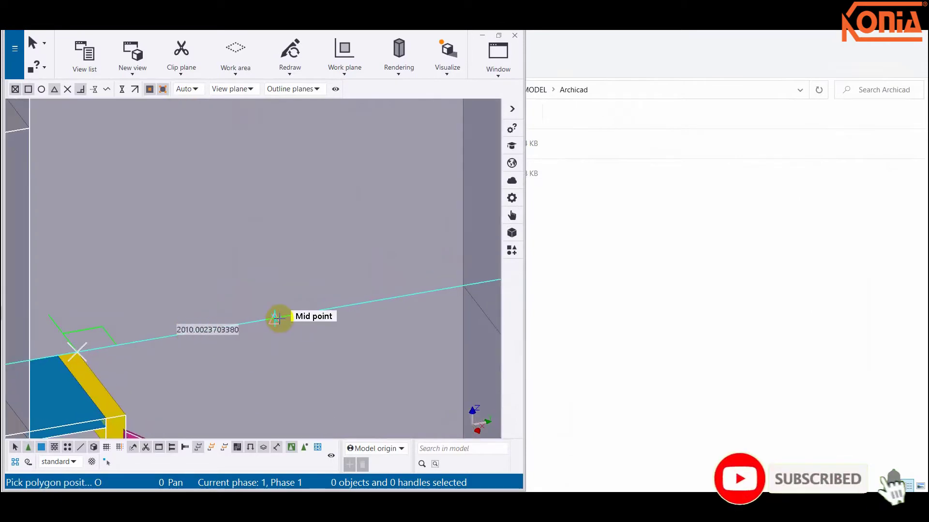
pyautogui.write('2000')
pyautogui.press('Return')
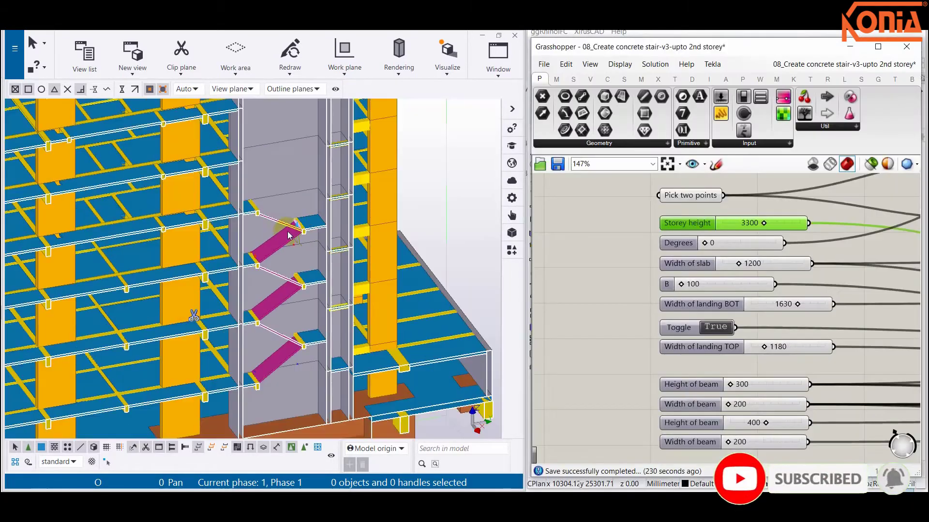
# Zoom and orbit to check the new flight rises from +7.500 to +10.800.
pyautogui.scroll(2, 290, 213)
pyautogui.scroll(2, 286, 194)
pyautogui.scroll(4, 250, 192)
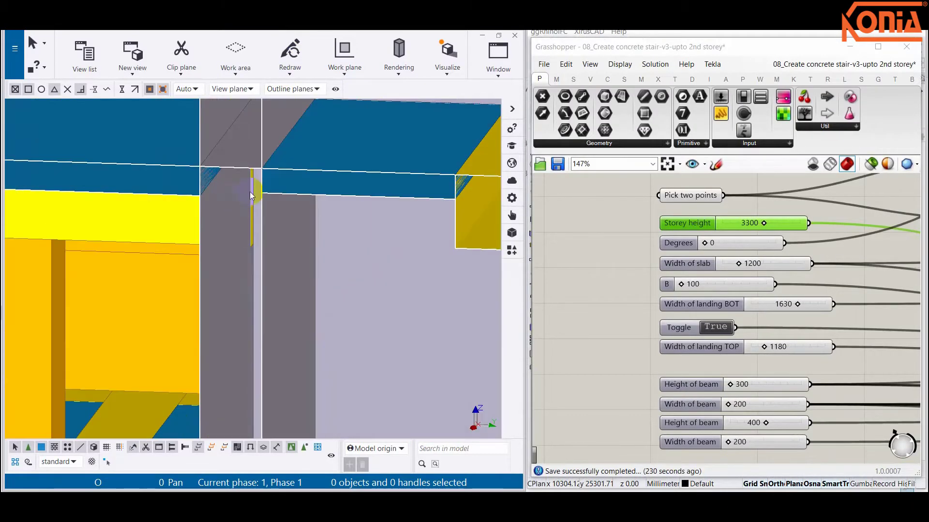
pyautogui.scroll(-3, 250, 191)
pyautogui.scroll(-2, 279, 228)
pyautogui.scroll(-3, 331, 223)
pyautogui.scroll(3, 304, 176)
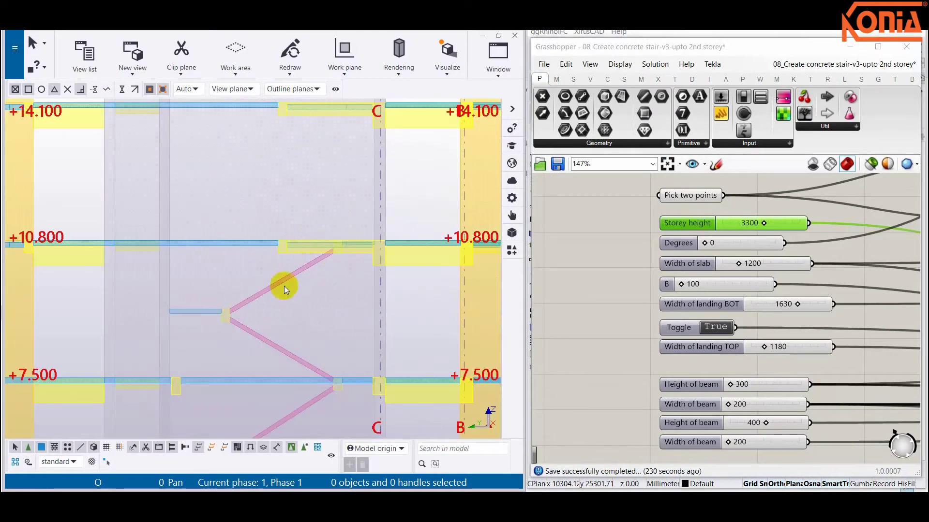
pyautogui.scroll(-2, 332, 276)
pyautogui.scroll(-2, 352, 182)
pyautogui.scroll(6, 249, 253)
pyautogui.scroll(-1, 315, 243)
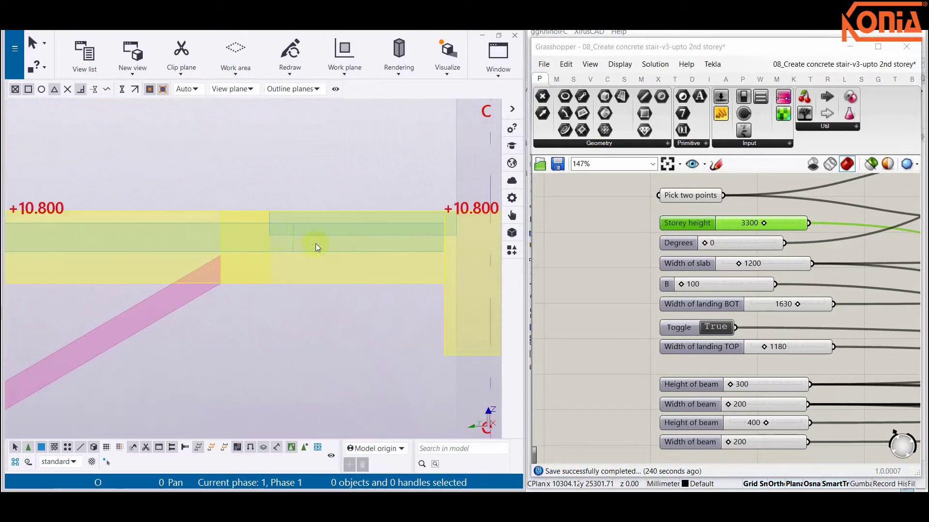
pyautogui.scroll(2, 315, 242)
pyautogui.keyDown('ctrl'); pyautogui.moveTo(304, 251); pyautogui.dragTo(263, 311, button='middle'); pyautogui.keyUp('ctrl')
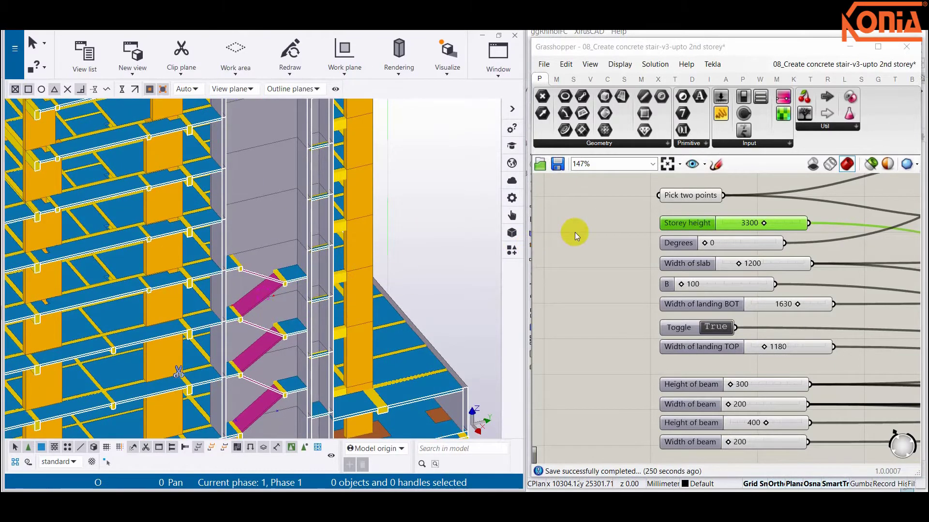
# Select all generated stair objects in Tekla.
pyautogui.click(713, 64)
pyautogui.click(735, 146)
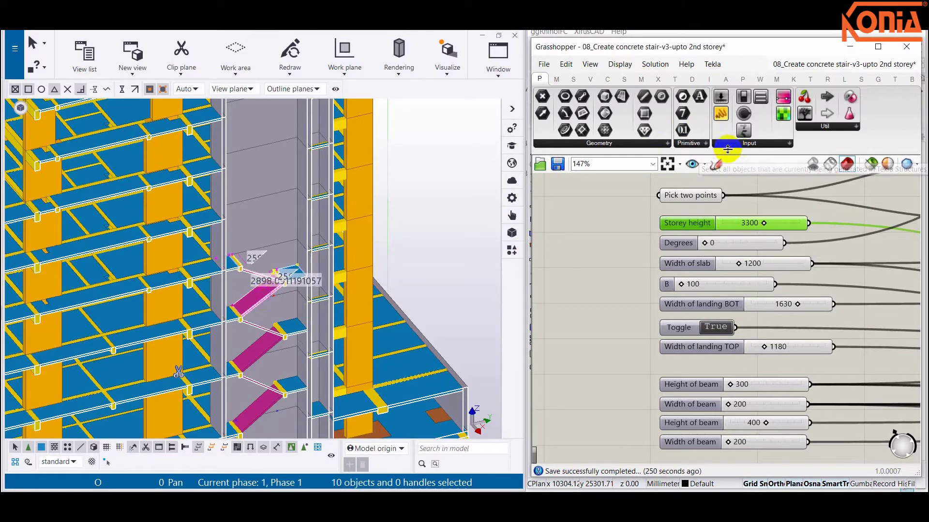
pyautogui.click(418, 220)
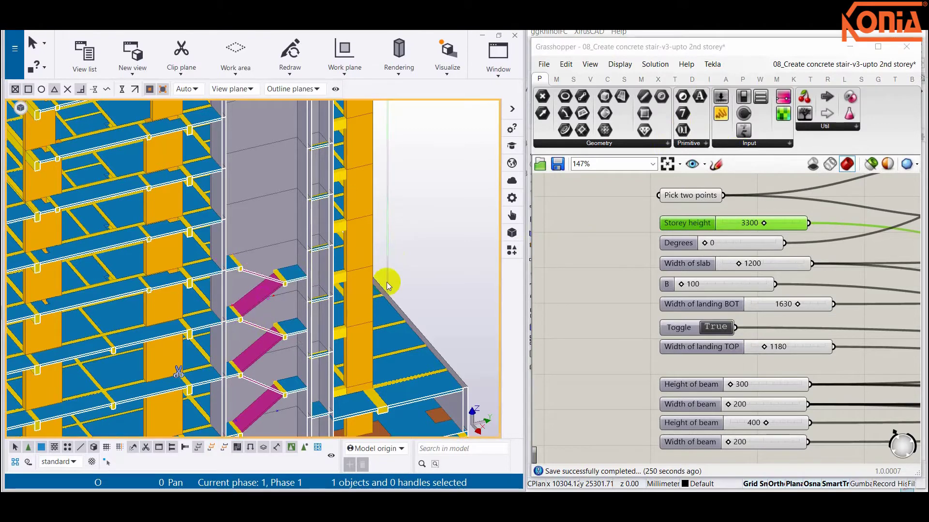
# Select all generated stair objects in Tekla and start a linear copy.
pyautogui.moveTo(231, 341)
pyautogui.keyDown('ctrl'); pyautogui.mouseDown(button='middle')
pyautogui.moveTo(303, 323)
pyautogui.moveTo(232, 328)
pyautogui.mouseUp(button='middle'); pyautogui.keyUp('ctrl')
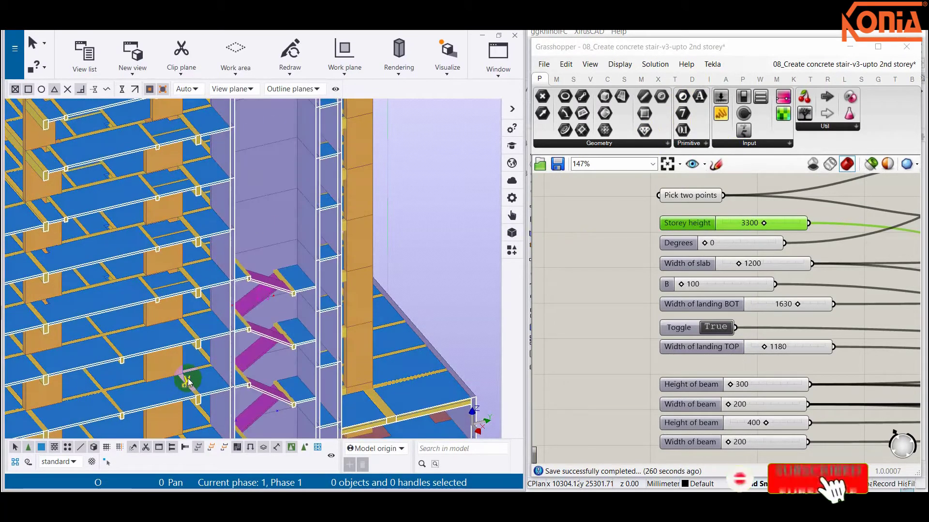
pyautogui.click(711, 64)
pyautogui.click(732, 151)
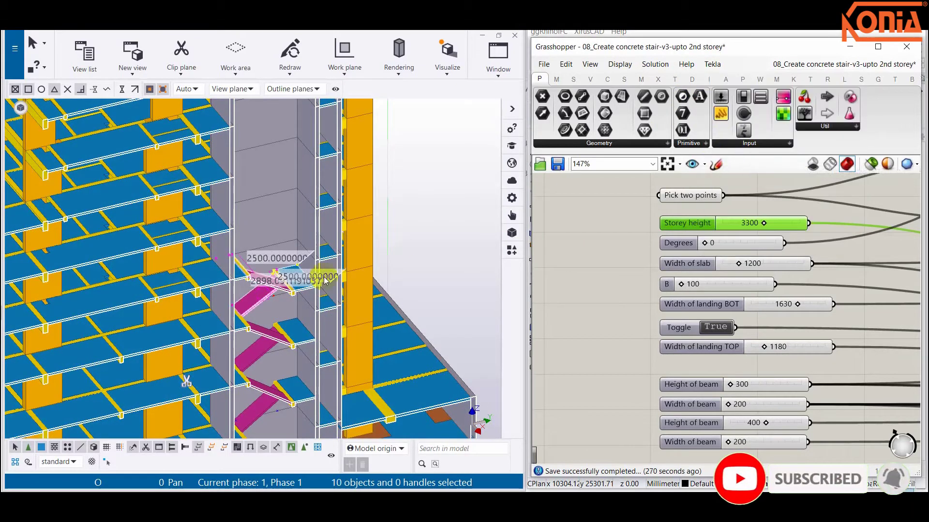
pyautogui.scroll(3, 287, 296)
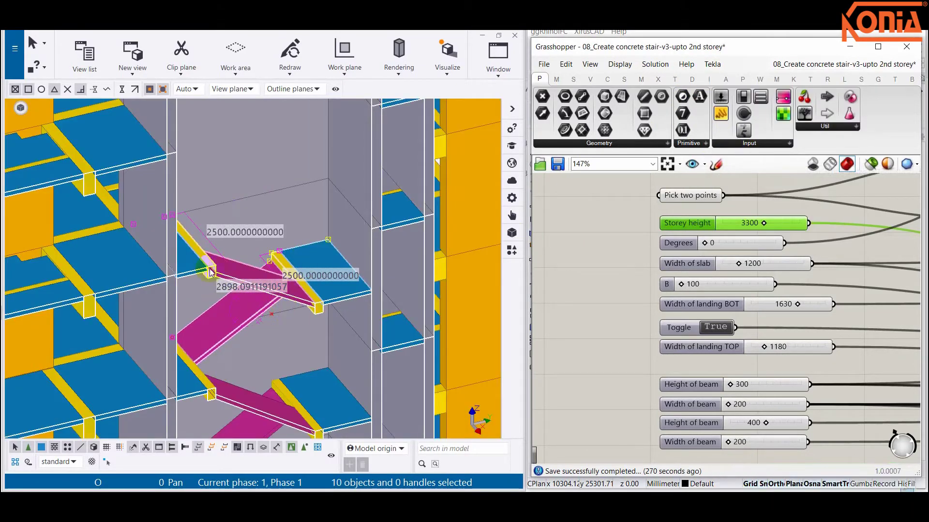
pyautogui.scroll(-2, 210, 272)
pyautogui.scroll(-2, 211, 273)
pyautogui.rightClick(393, 228)
pyautogui.moveTo(436, 261)
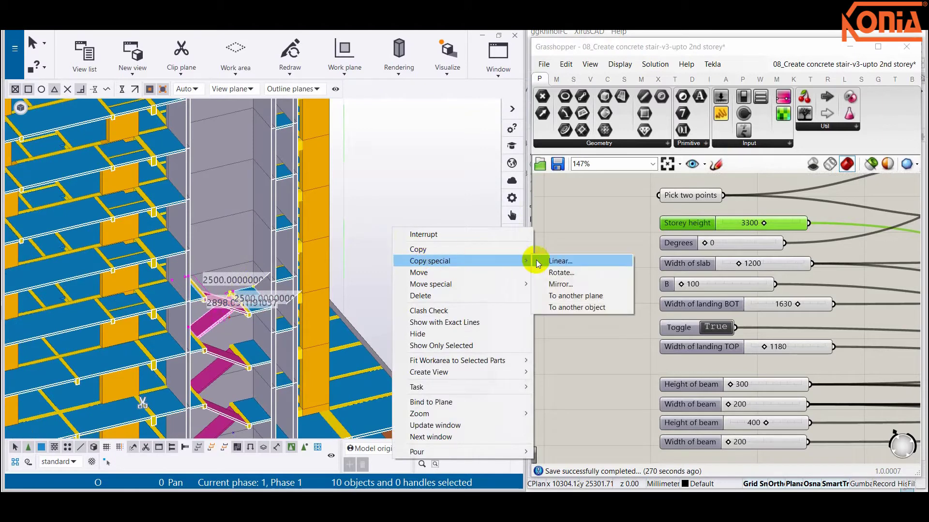
pyautogui.click(559, 261)
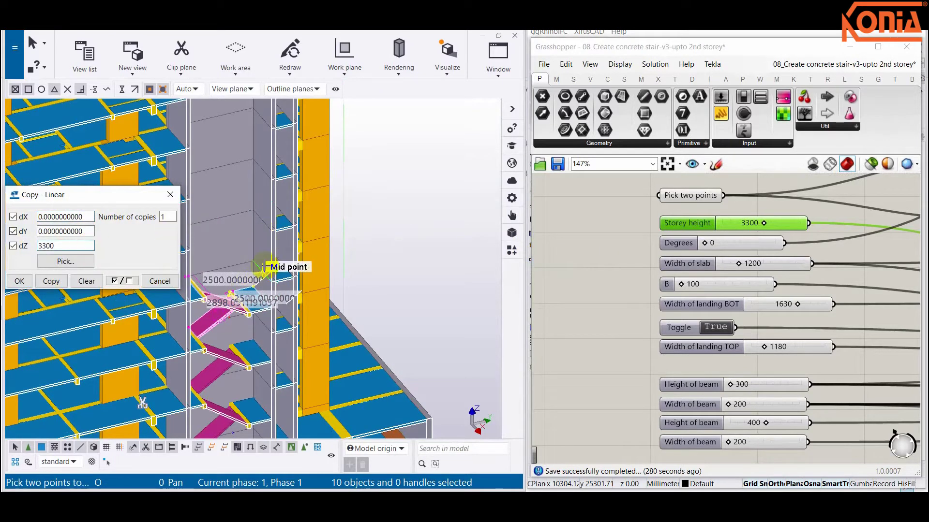
# Make a first linear copy of the stair set upward at dZ 3300.
pyautogui.scroll(2, 264, 266)
pyautogui.scroll(2, 273, 249)
pyautogui.moveTo(280, 249)
pyautogui.mouseDown(button='middle')
pyautogui.moveTo(281, 224)
pyautogui.moveTo(275, 325)
pyautogui.moveTo(280, 276)
pyautogui.mouseUp(button='middle')
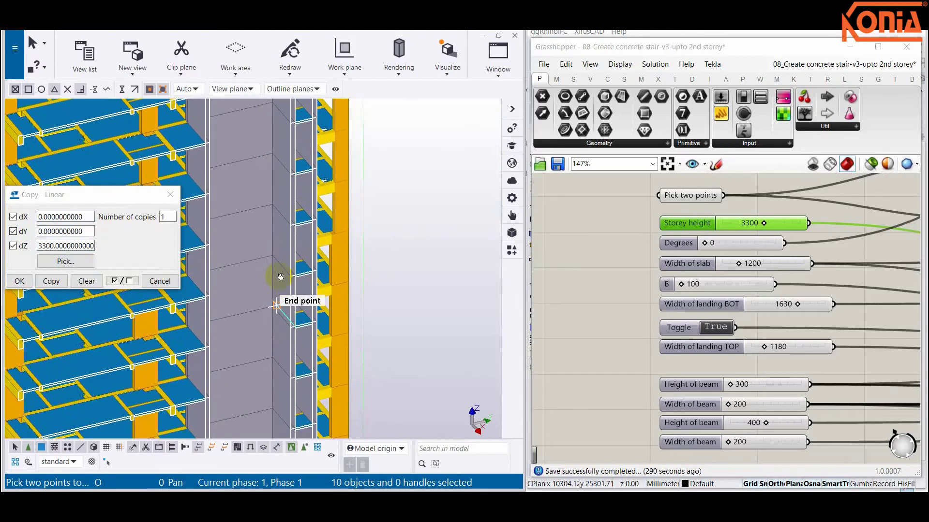
pyautogui.scroll(-2, 281, 271)
pyautogui.click(169, 217)
pyautogui.write('8')
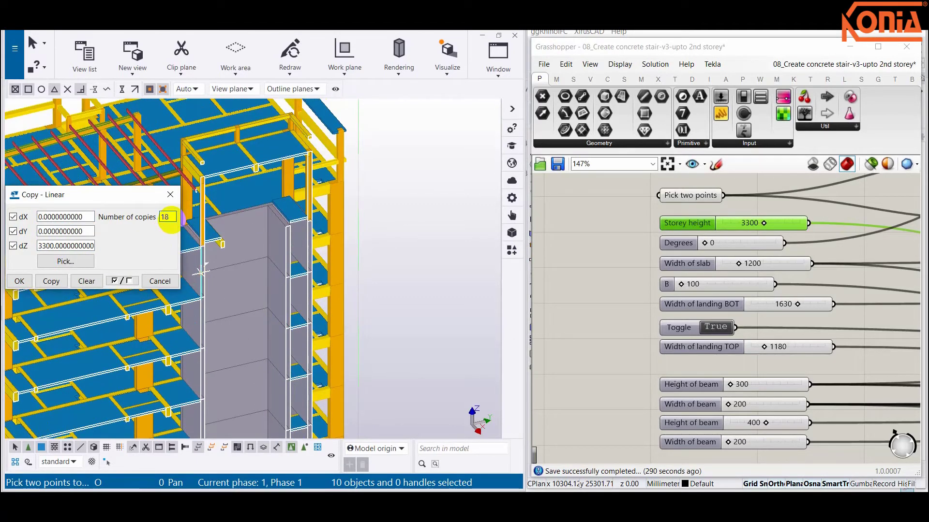
pyautogui.click(53, 283)
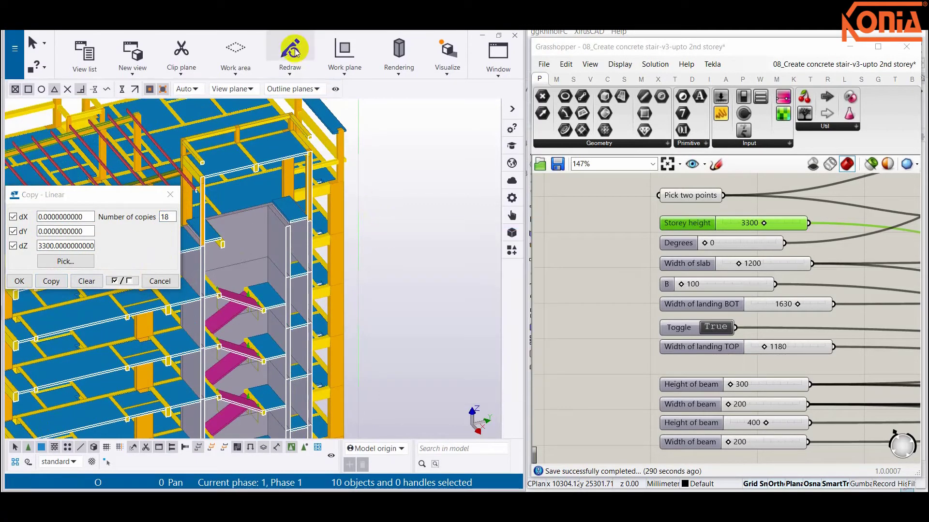
pyautogui.moveTo(254, 281); pyautogui.dragTo(326, 264, button='middle')
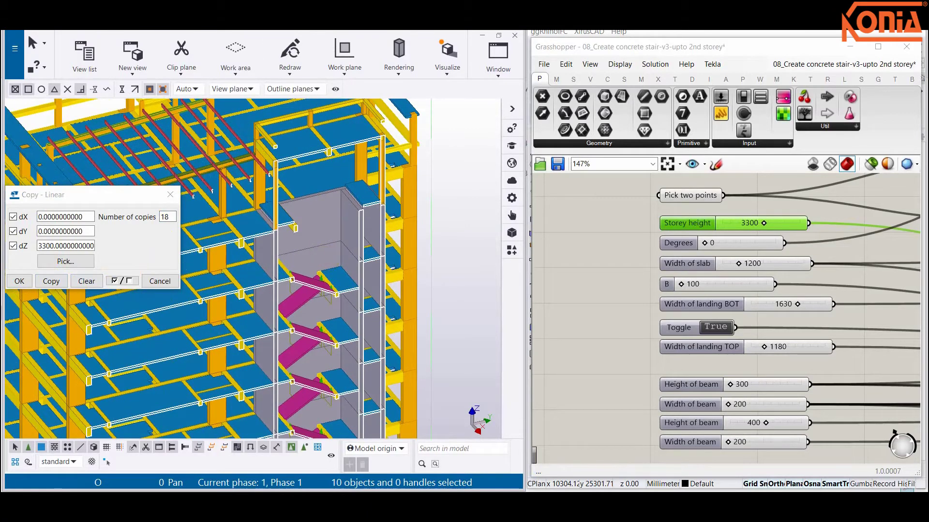
# Undo that copy and recopy the stair set 19 times at 3300 mm spacing.
pyautogui.hotkey('ctrl', 'z')
pyautogui.doubleClick(160, 218)
pyautogui.write('19')
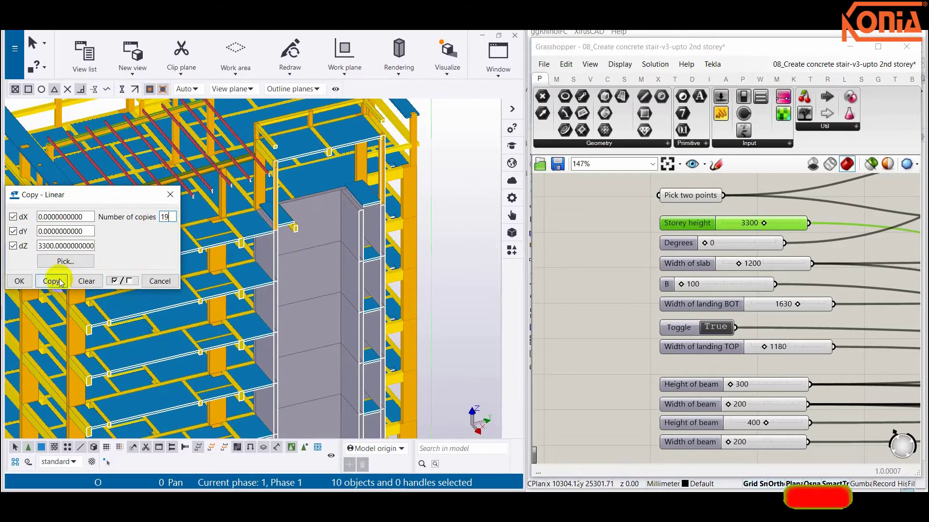
pyautogui.click(61, 282)
pyautogui.scroll(5, 307, 246)
pyautogui.click(282, 268)
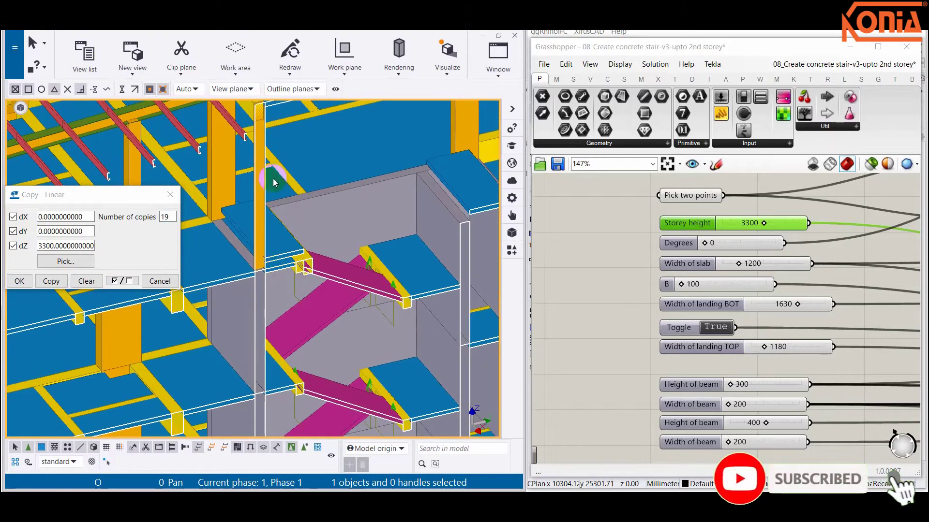
# Open and close the Grasshopper Tekla menu and the Pick two points options.
pyautogui.click(711, 64)
pyautogui.click(742, 177)
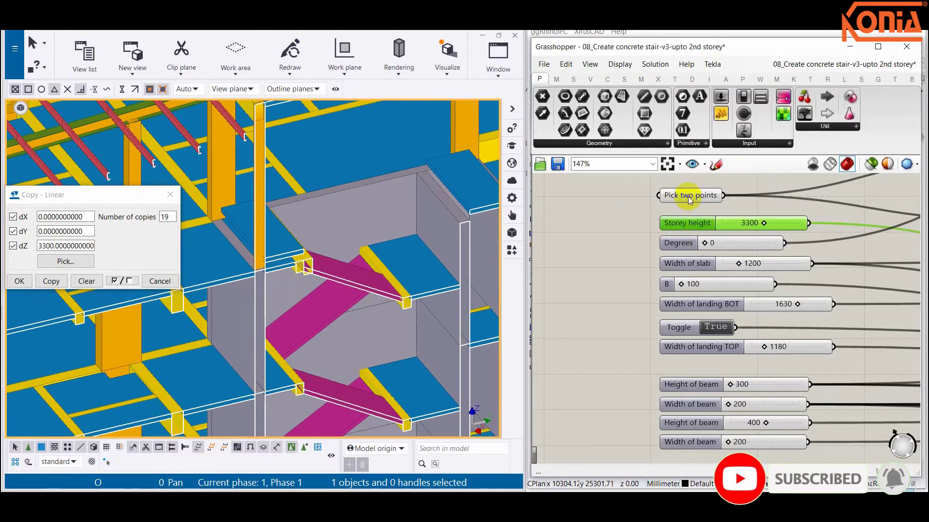
pyautogui.rightClick(688, 197)
pyautogui.click(716, 335)
pyautogui.doubleClick(518, 37)
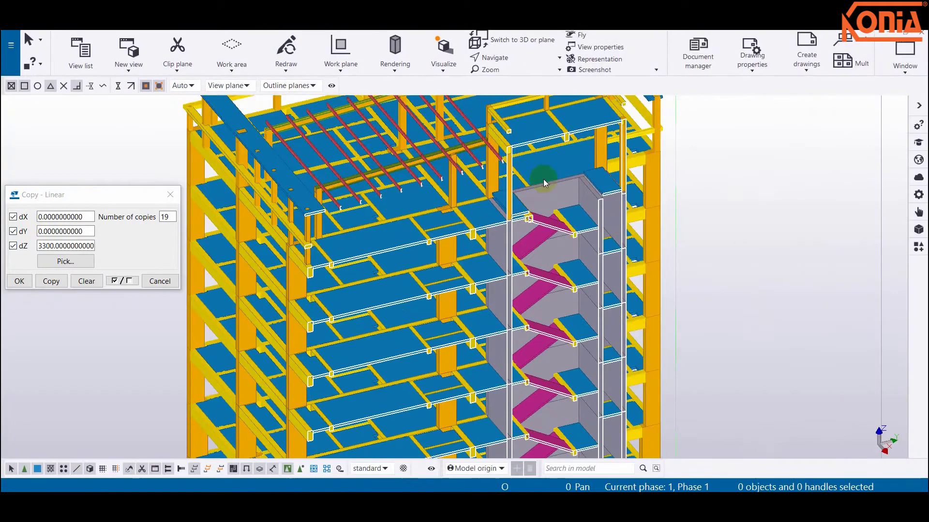
pyautogui.rightClick(720, 194)
pyautogui.click(788, 248)
pyautogui.scroll(5, 538, 250)
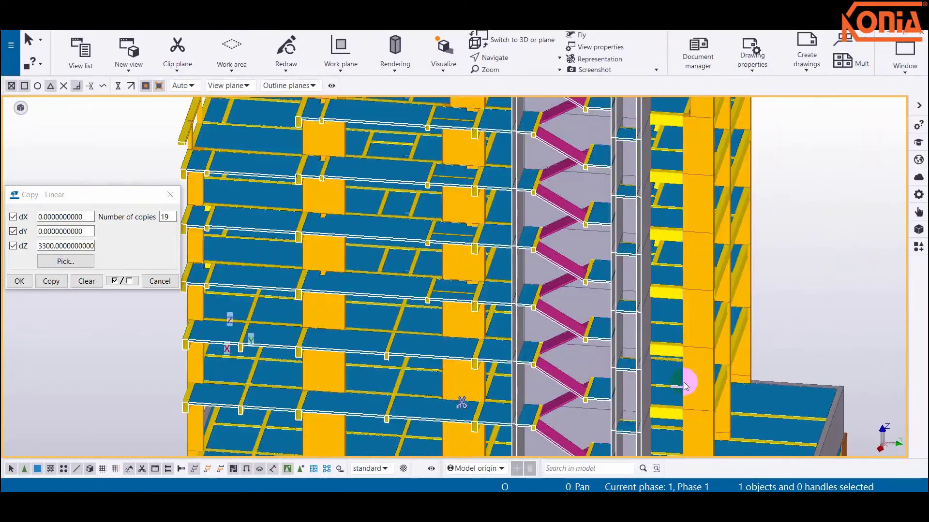
pyautogui.scroll(1, 684, 384)
pyautogui.scroll(2, 629, 370)
pyautogui.moveTo(664, 260); pyautogui.dragTo(545, 329, button='middle')
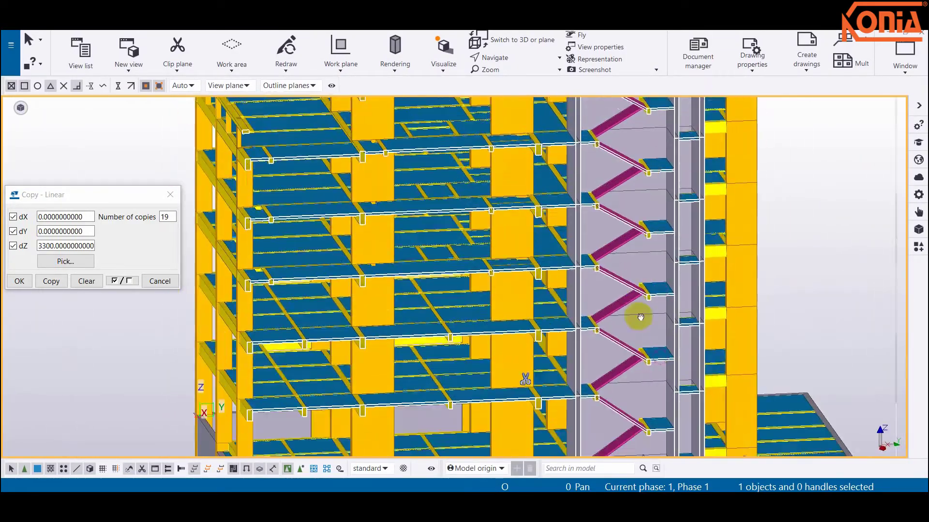
pyautogui.scroll(-5, 545, 329)
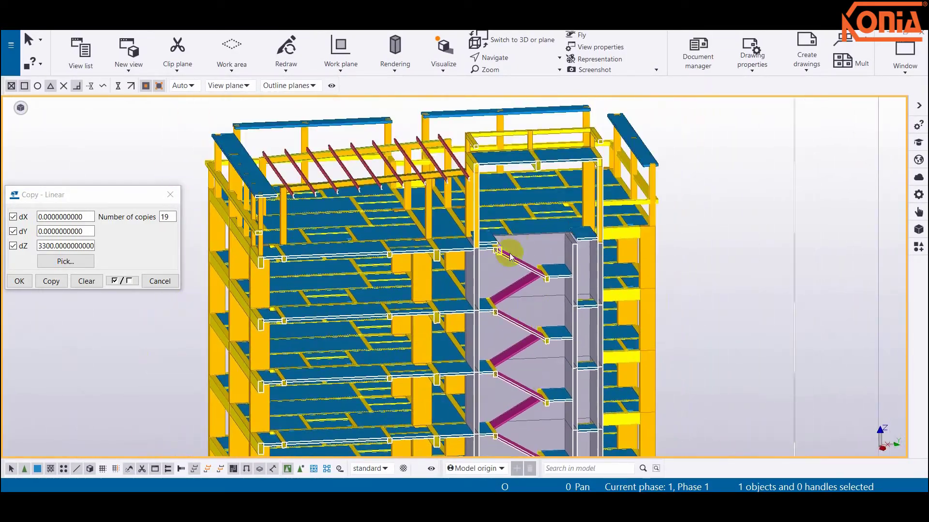
pyautogui.scroll(4, 503, 251)
pyautogui.scroll(2, 446, 246)
pyautogui.scroll(4, 456, 289)
pyautogui.rightClick(457, 289)
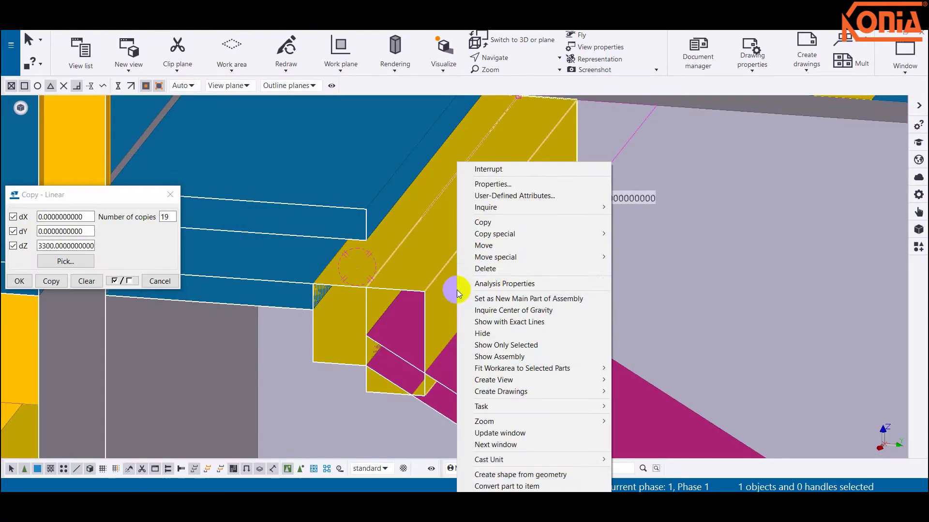
pyautogui.scroll(-2, 492, 271)
pyautogui.rightClick(366, 256)
pyautogui.scroll(-5, 415, 255)
pyautogui.scroll(4, 415, 256)
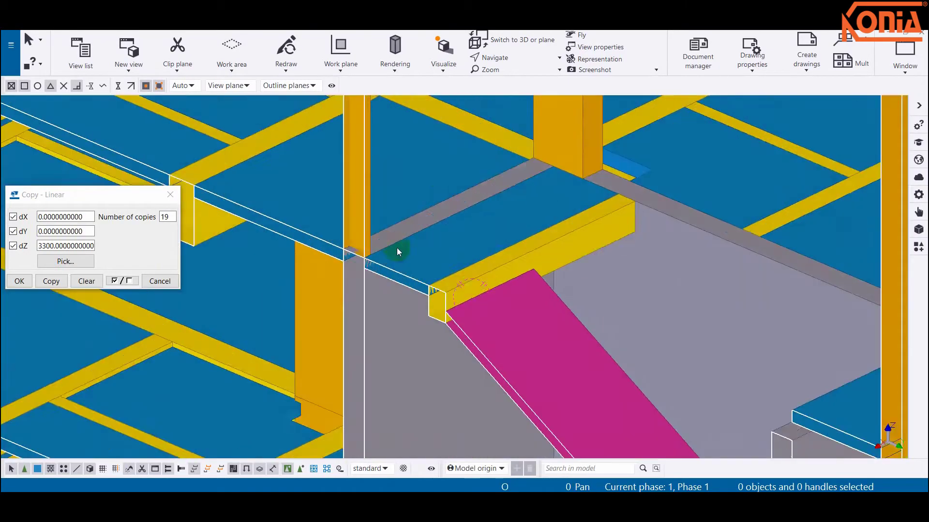
pyautogui.scroll(2, 397, 248)
pyautogui.scroll(-6, 479, 227)
pyautogui.moveTo(460, 252)
pyautogui.keyDown('ctrl'); pyautogui.mouseDown(button='middle')
pyautogui.moveTo(528, 250)
pyautogui.moveTo(475, 316)
pyautogui.mouseUp(button='middle'); pyautogui.keyUp('ctrl')
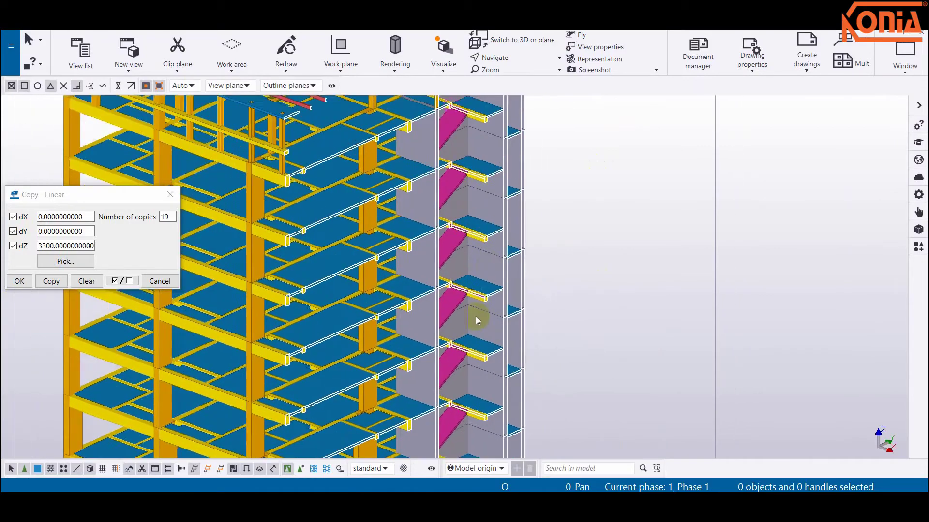
pyautogui.scroll(3, 475, 316)
pyautogui.scroll(4, 463, 240)
pyautogui.scroll(-5, 597, 169)
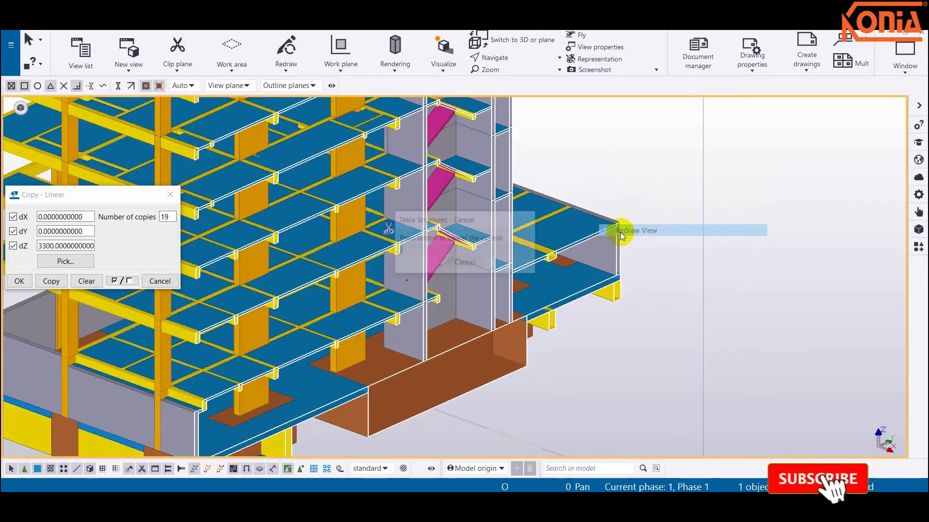
pyautogui.scroll(-2, 394, 234)
pyautogui.scroll(-2, 452, 224)
pyautogui.scroll(-4, 503, 283)
pyautogui.hotkey('ctrl', 'p')
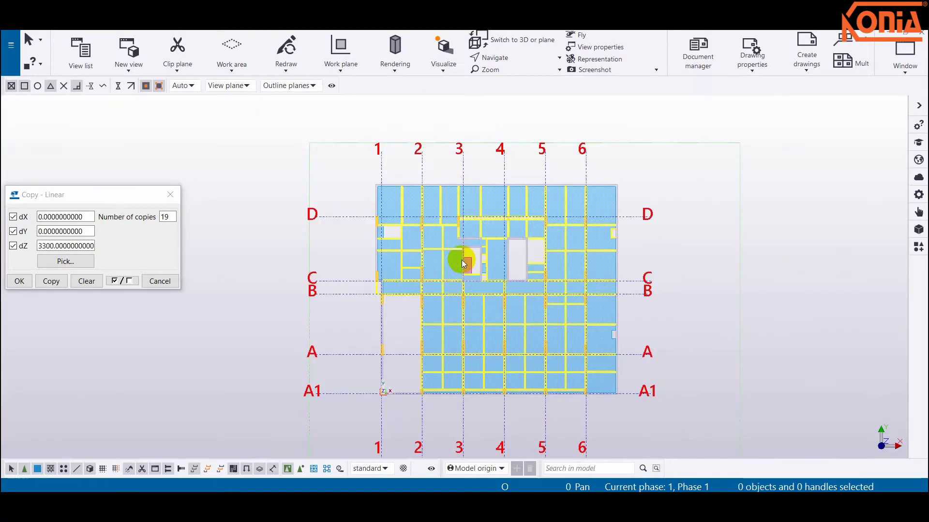
# Set plan view depth Up/Down to 500000, select all 141 core stair parts, return to 3D.
pyautogui.click(463, 263)
pyautogui.scroll(4, 465, 264)
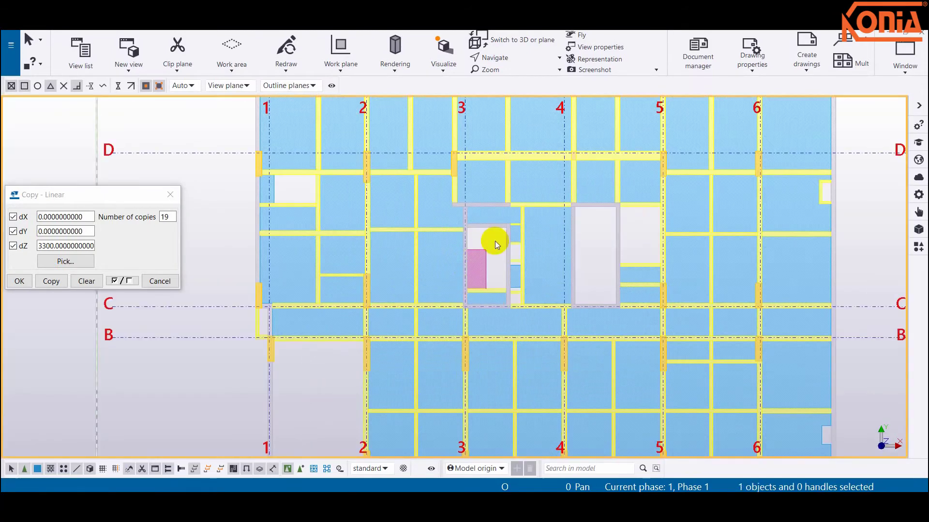
pyautogui.doubleClick(461, 229)
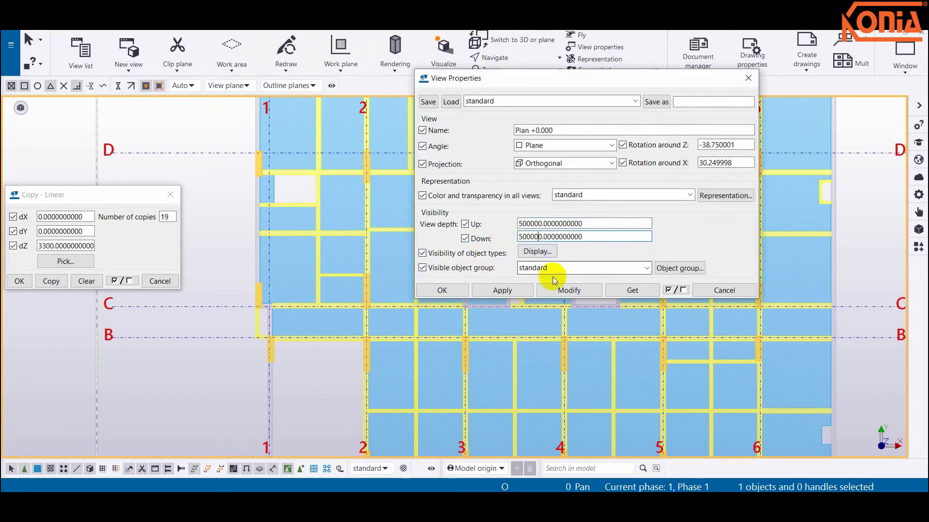
pyautogui.click(555, 280)
pyautogui.click(442, 290)
pyautogui.scroll(5, 396, 231)
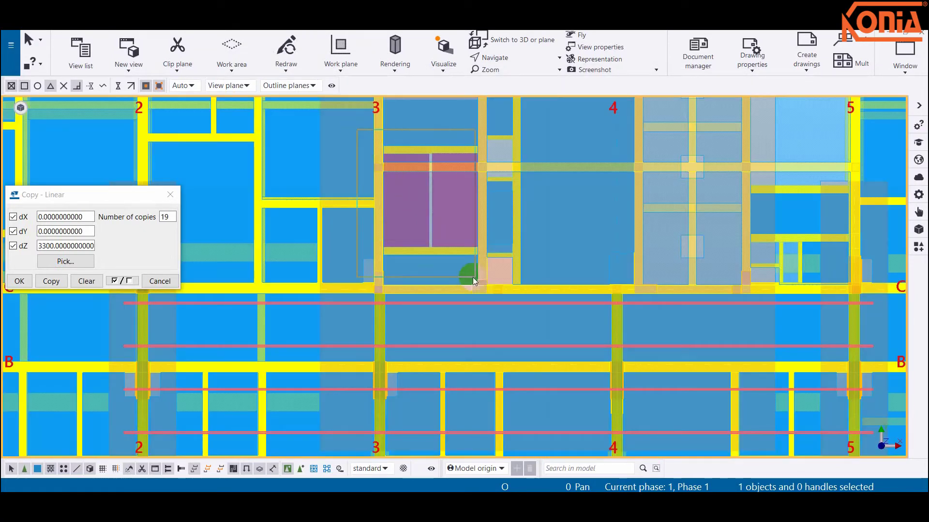
pyautogui.moveTo(472, 277); pyautogui.dragTo(476, 278)
pyautogui.hotkey('ctrl', 'p')
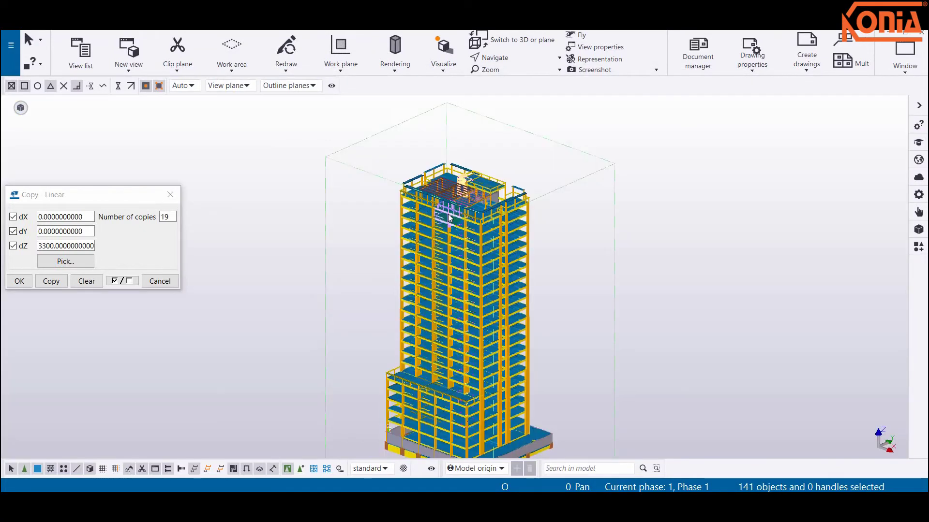
# Show only the selected stair flights, landings and beams in the 3D tower.
pyautogui.moveTo(449, 219)
pyautogui.keyDown('ctrl'); pyautogui.mouseDown(button='middle')
pyautogui.moveTo(489, 311)
pyautogui.moveTo(420, 265)
pyautogui.moveTo(459, 243)
pyautogui.moveTo(437, 307)
pyautogui.mouseUp(button='middle'); pyautogui.keyUp('ctrl')
pyautogui.scroll(5, 459, 243)
pyautogui.scroll(-5, 461, 256)
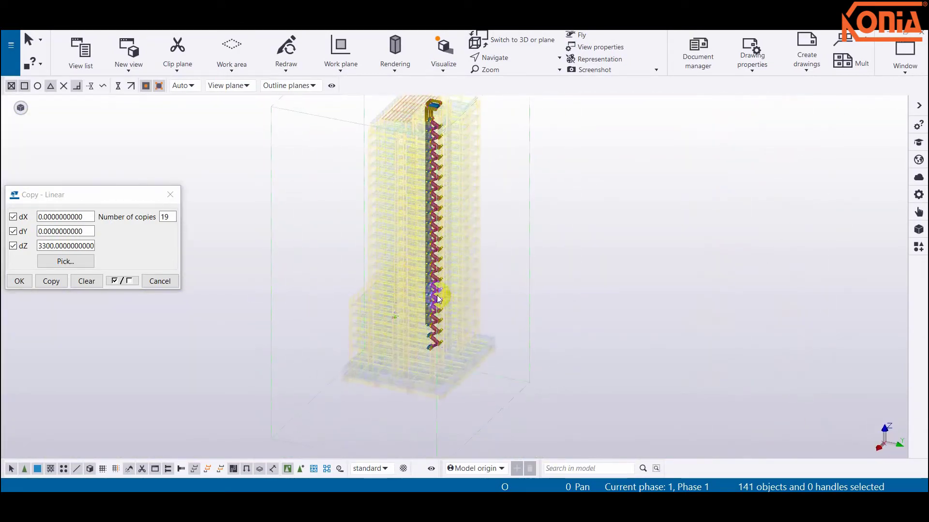
pyautogui.scroll(5, 437, 307)
pyautogui.scroll(-5, 433, 318)
pyautogui.rightClick(622, 222)
pyautogui.click(663, 351)
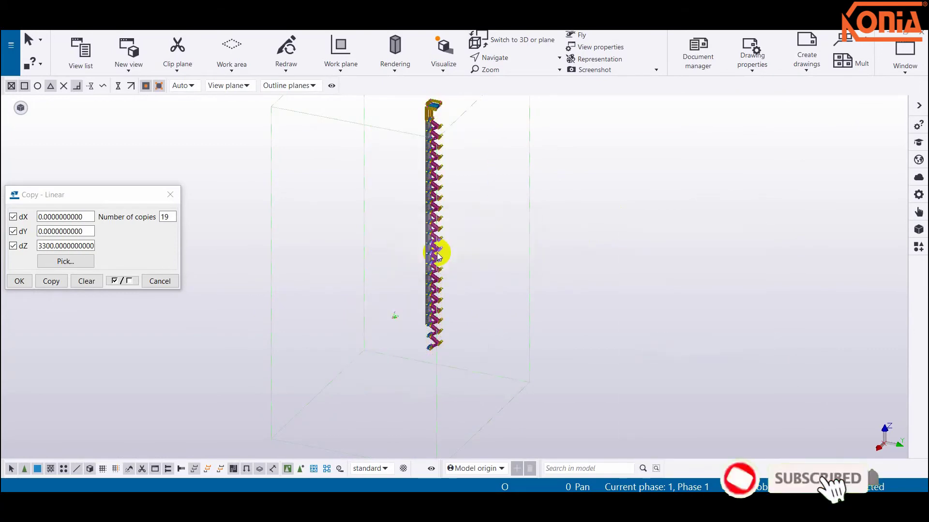
# Zoom along the isolated stair stack to check it, then redraw the view.
pyautogui.scroll(5, 439, 283)
pyautogui.scroll(-5, 405, 363)
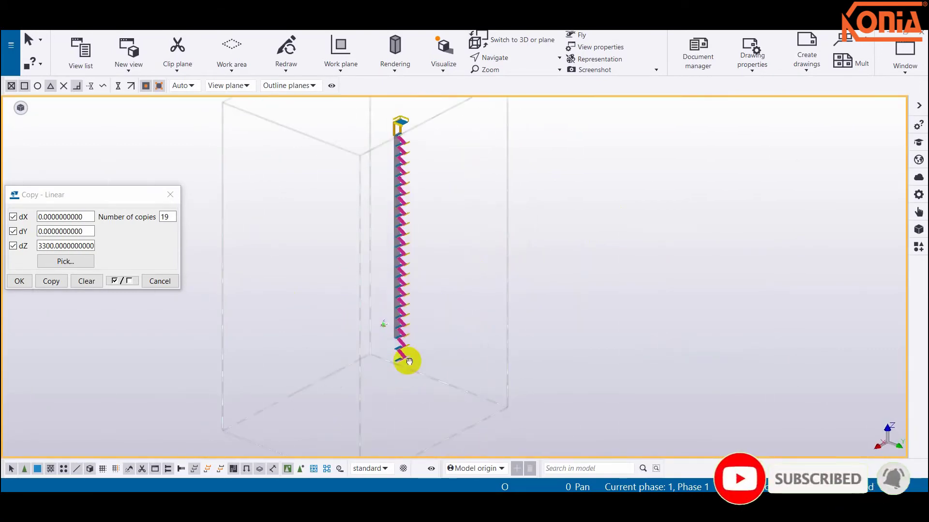
pyautogui.scroll(5, 487, 224)
pyautogui.scroll(-5, 428, 292)
pyautogui.scroll(3, 427, 289)
pyautogui.scroll(3, 426, 290)
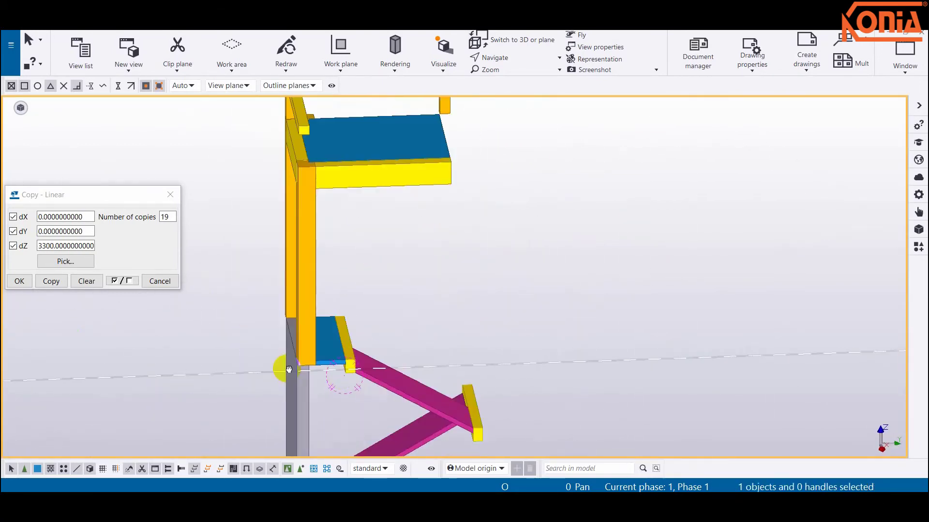
pyautogui.scroll(2, 280, 367)
pyautogui.click(286, 49)
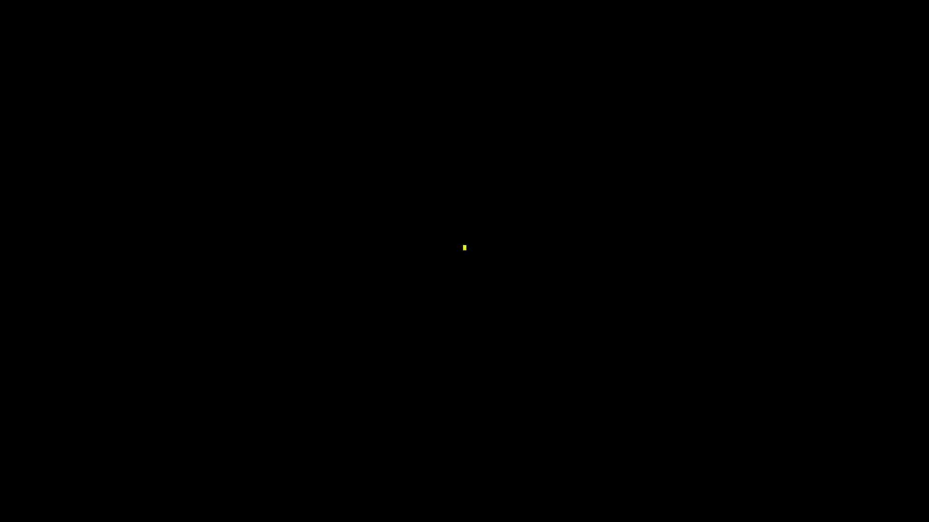